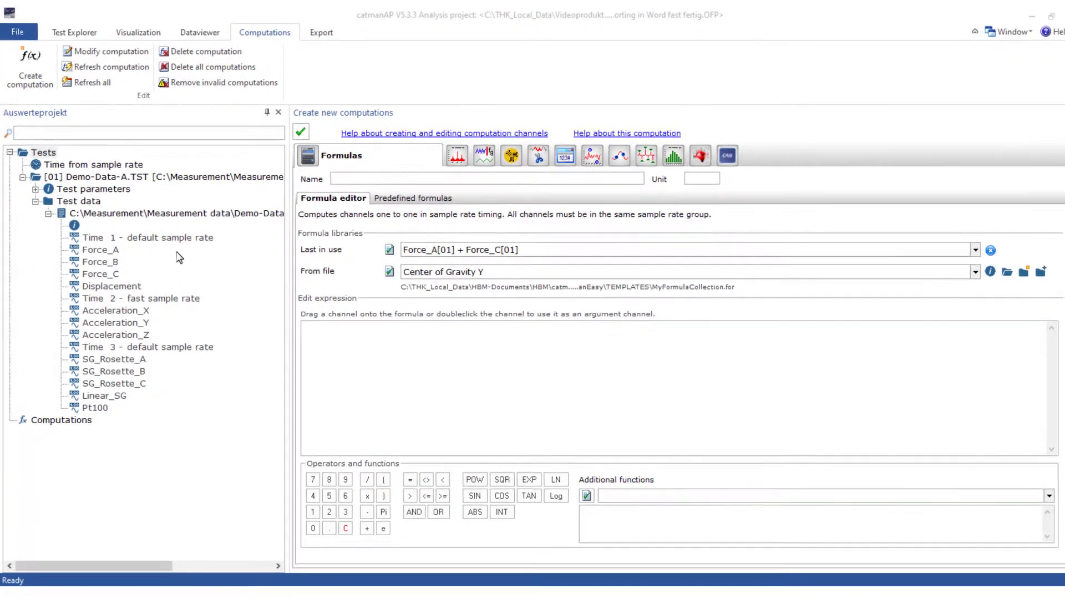
# Create the computation Force_A - Force_B named DifferenceForce with unit N
pyautogui.moveTo(99, 254); pyautogui.dragTo(355, 348)
pyautogui.moveTo(424, 309); pyautogui.dragTo(426, 305)
pyautogui.write('-')
pyautogui.doubleClick(139, 213)
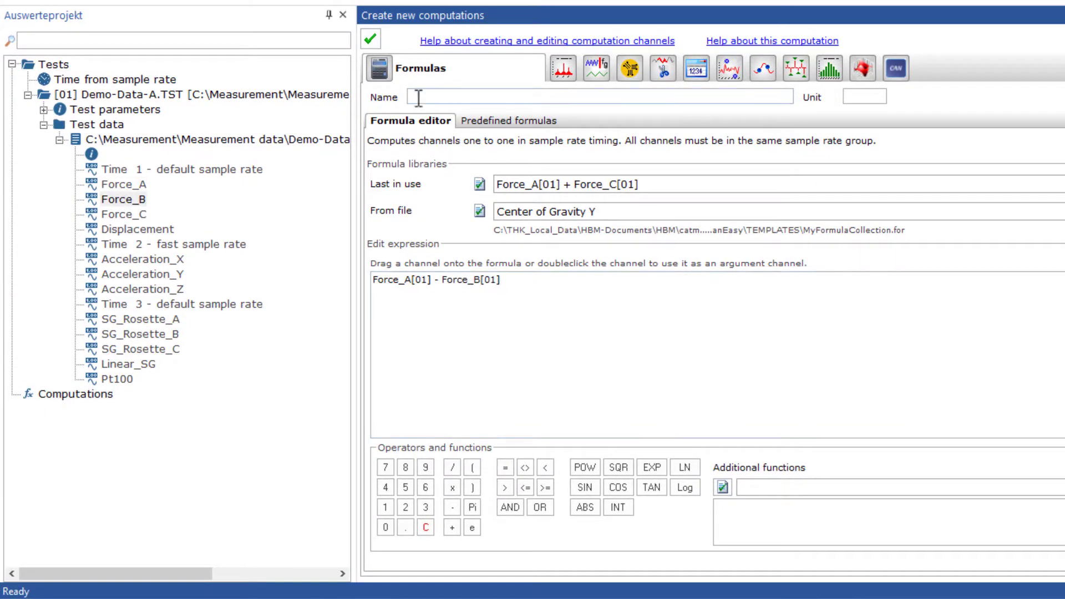
pyautogui.click(418, 98)
pyautogui.write('DifferenceForce')
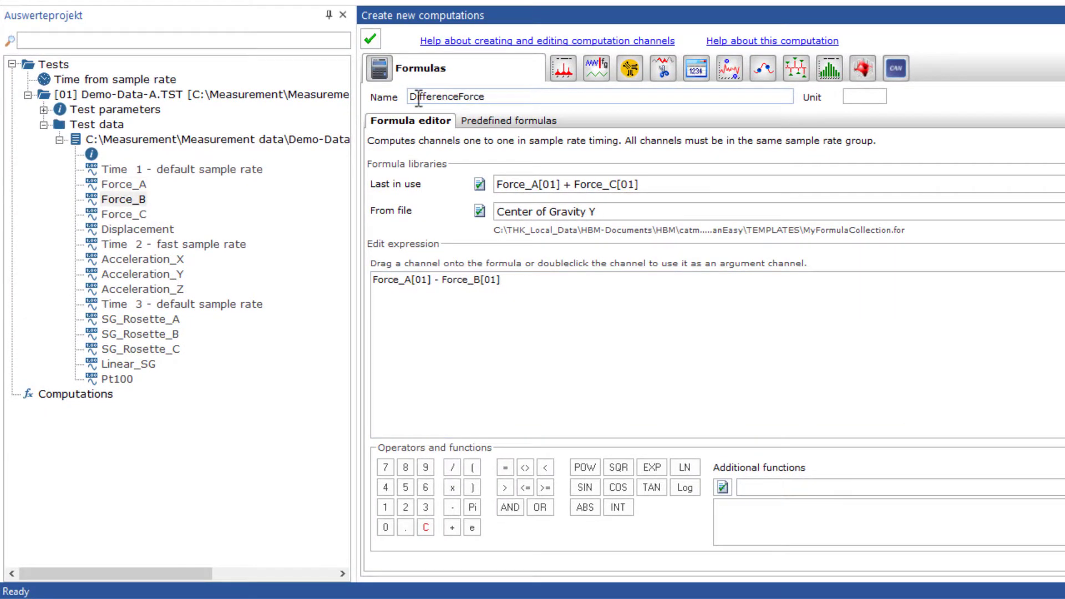
pyautogui.click(875, 97)
pyautogui.write('N')
pyautogui.click(371, 40)
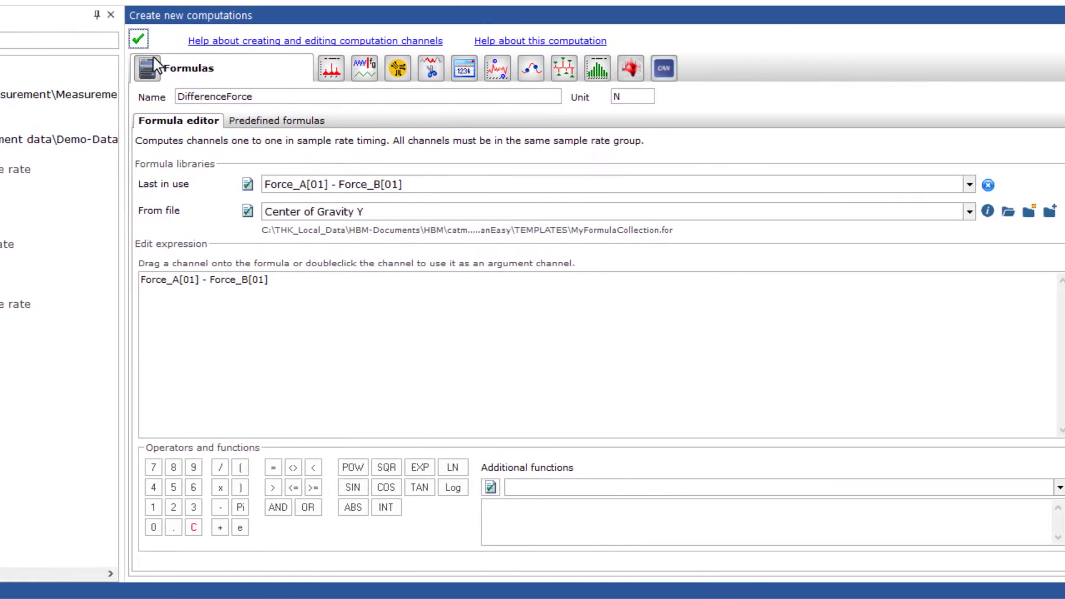
# Look through the library formulas and additional functions lists, keeping Center of Gravity Y
pyautogui.click(935, 211)
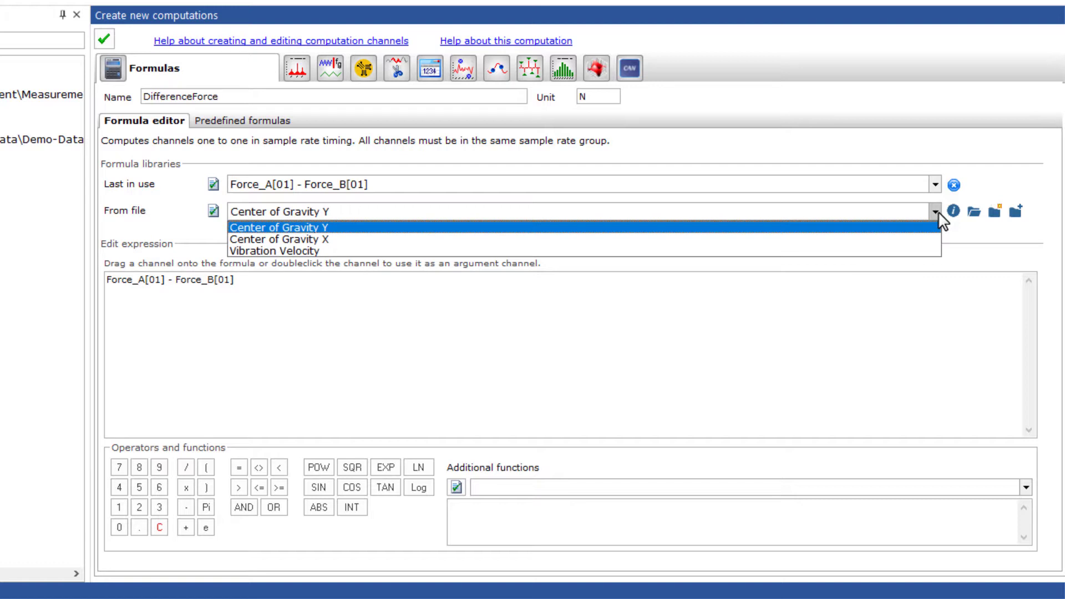
pyautogui.click(938, 211)
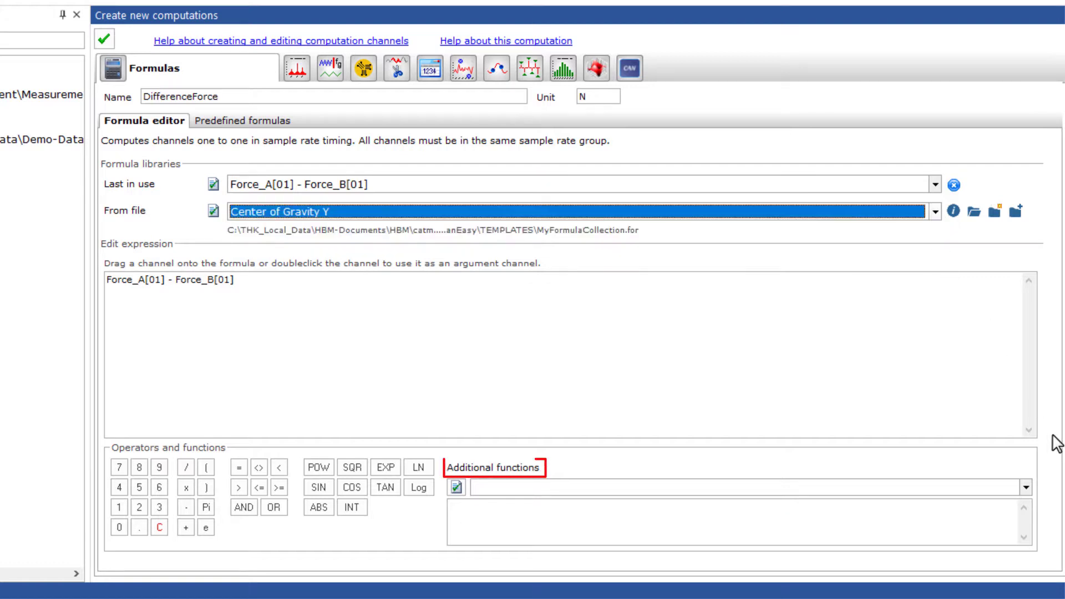
pyautogui.click(1026, 487)
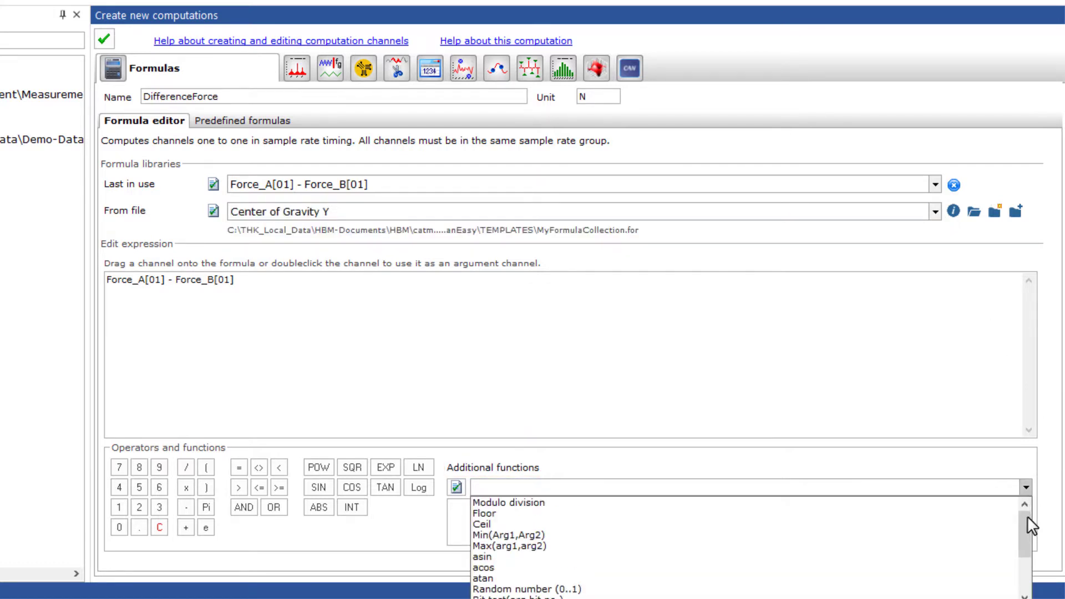
pyautogui.moveTo(1027, 518); pyautogui.dragTo(1021, 553)
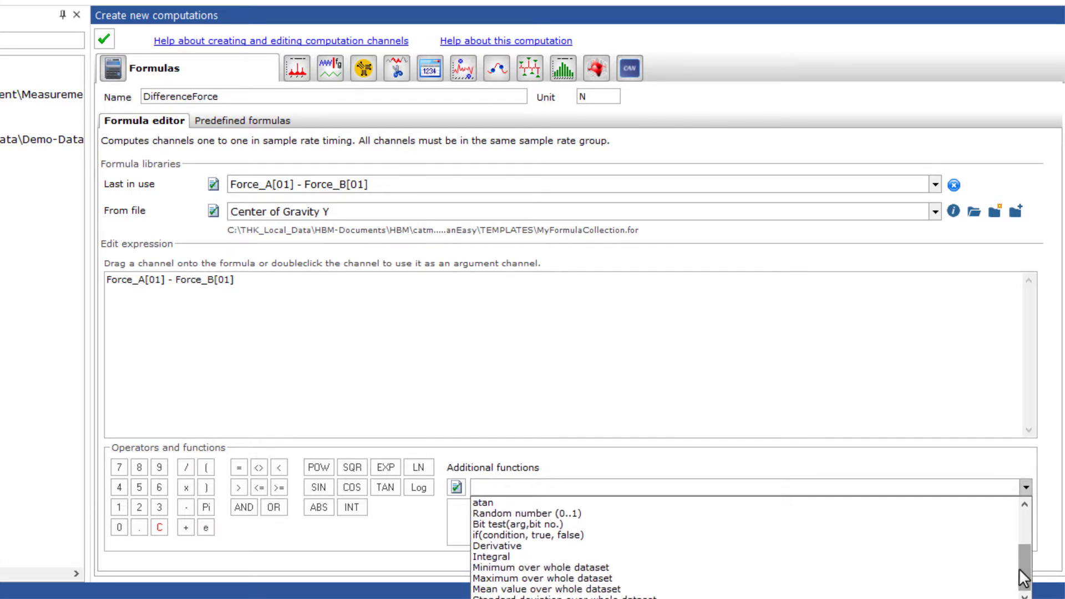
pyautogui.moveTo(1030, 563); pyautogui.dragTo(1023, 499)
pyautogui.click(963, 460)
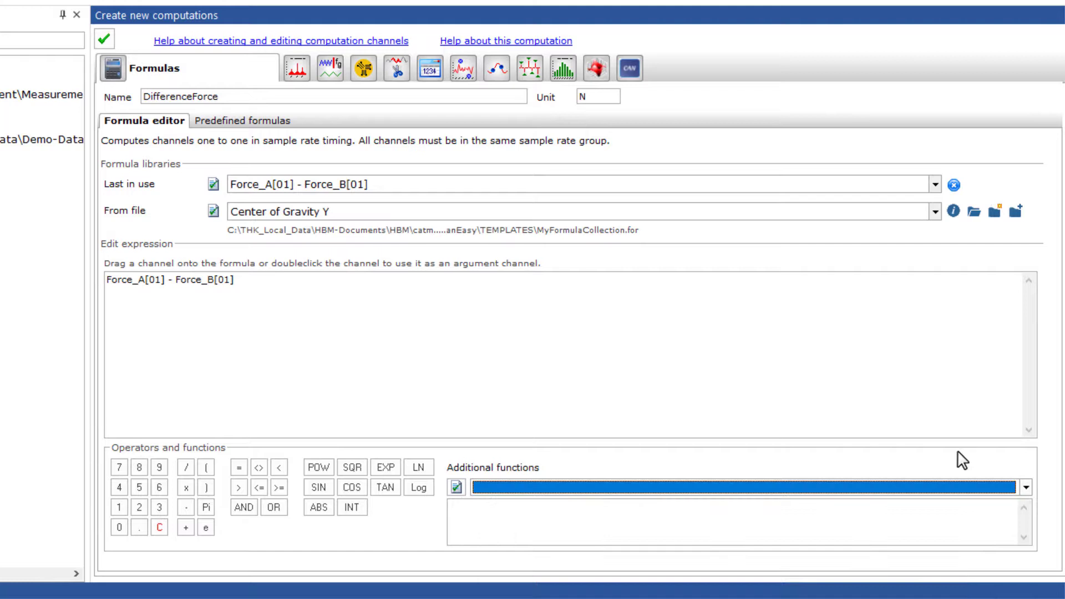
# On Predefined formulas, keep Rate of change and set noise reduction to High
pyautogui.click(272, 122)
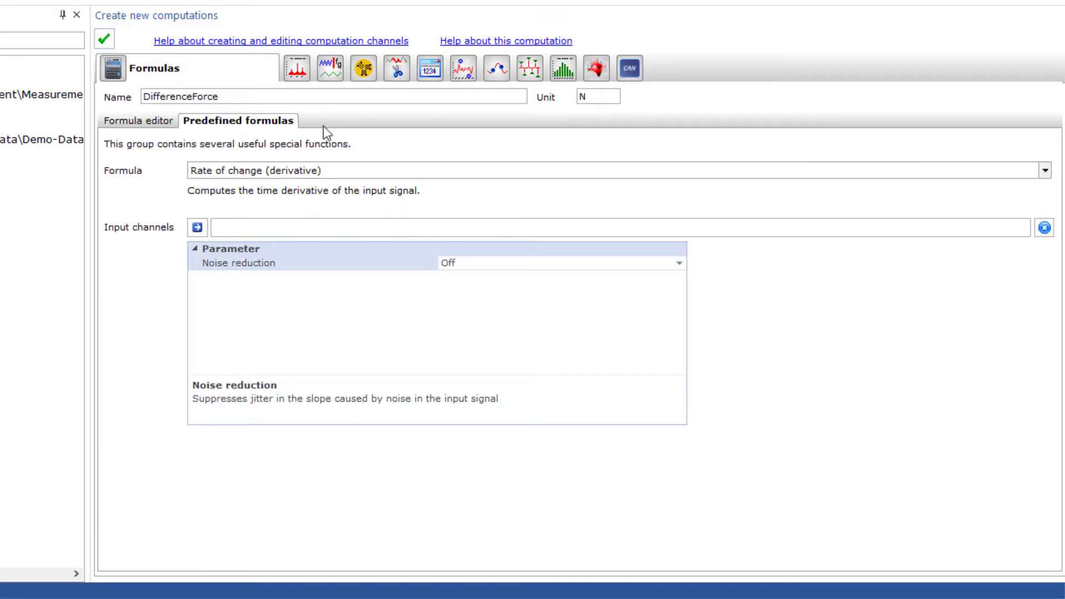
pyautogui.click(1045, 172)
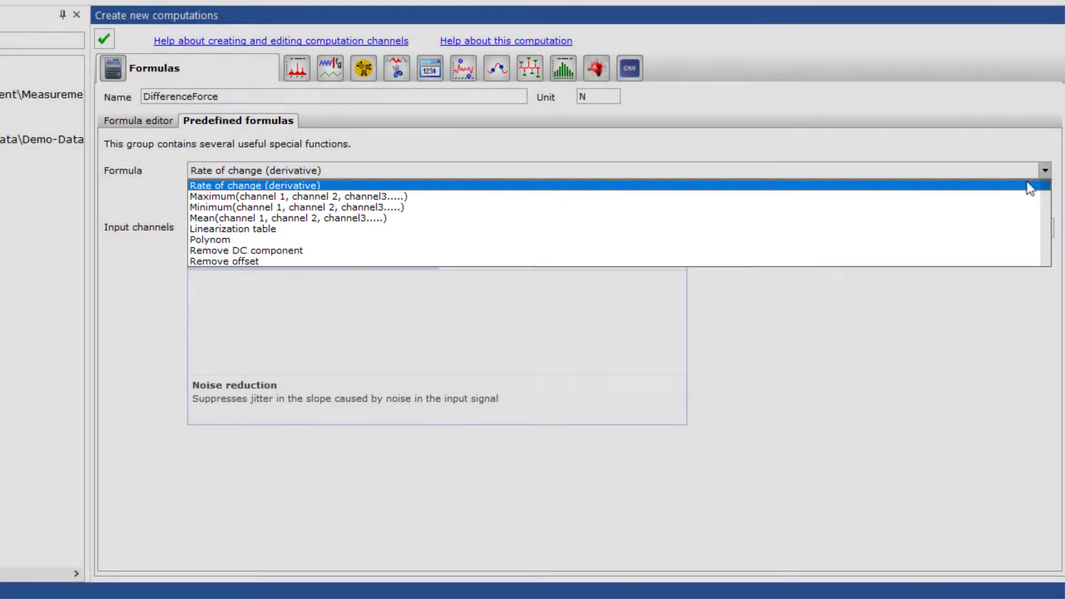
pyautogui.click(1027, 185)
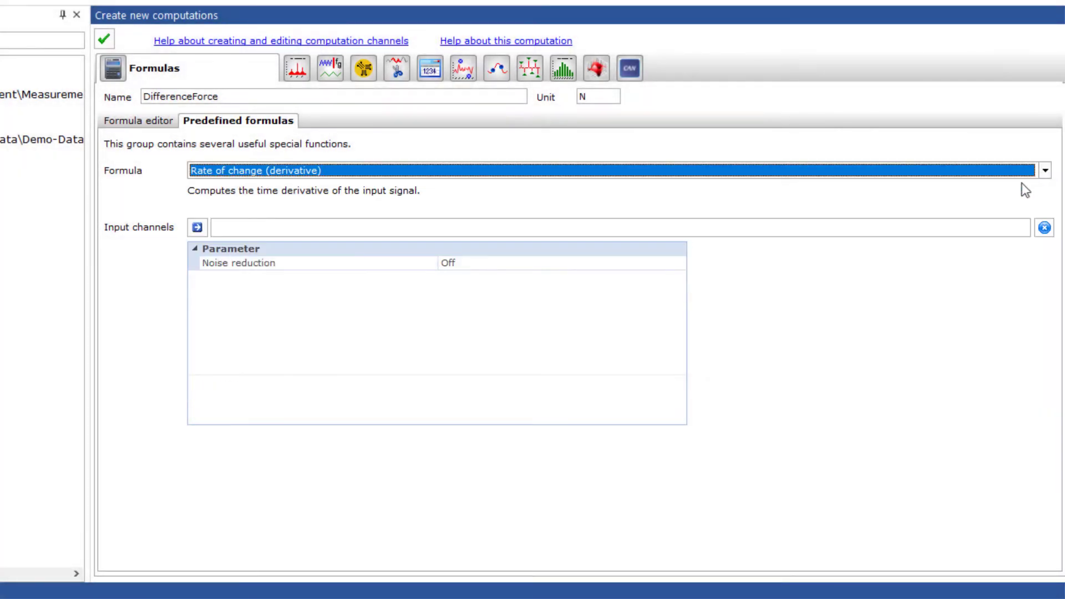
pyautogui.click(683, 262)
pyautogui.click(651, 308)
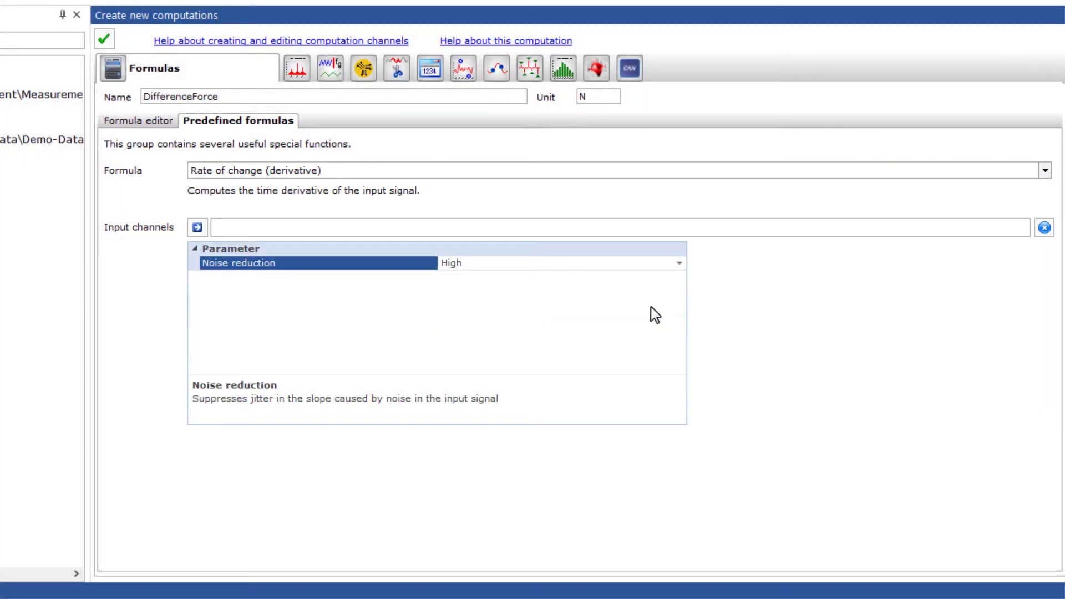
# Apply Remove offset to Linear_SG and create it as Linear_SG_Corr
pyautogui.click(1045, 170)
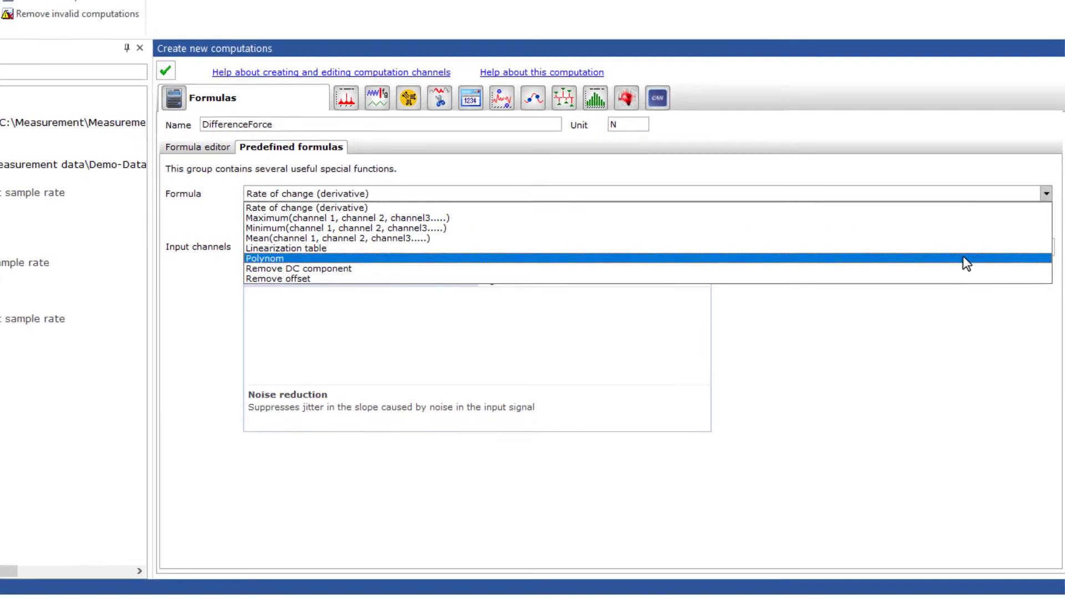
pyautogui.click(969, 315)
pyautogui.click(105, 397)
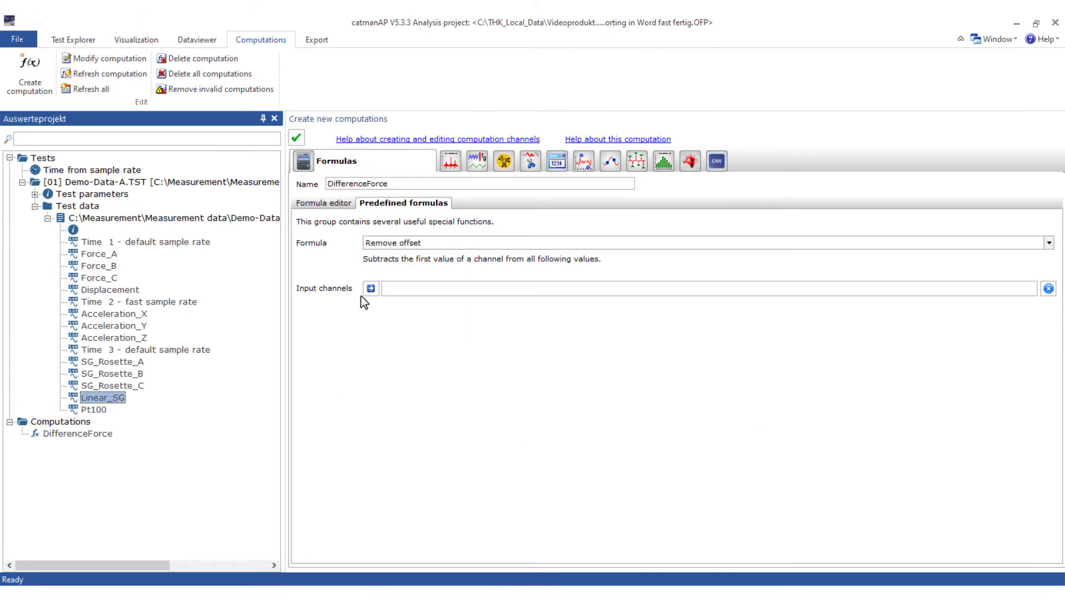
pyautogui.click(367, 287)
pyautogui.doubleClick(398, 184)
pyautogui.write('Linear_S')
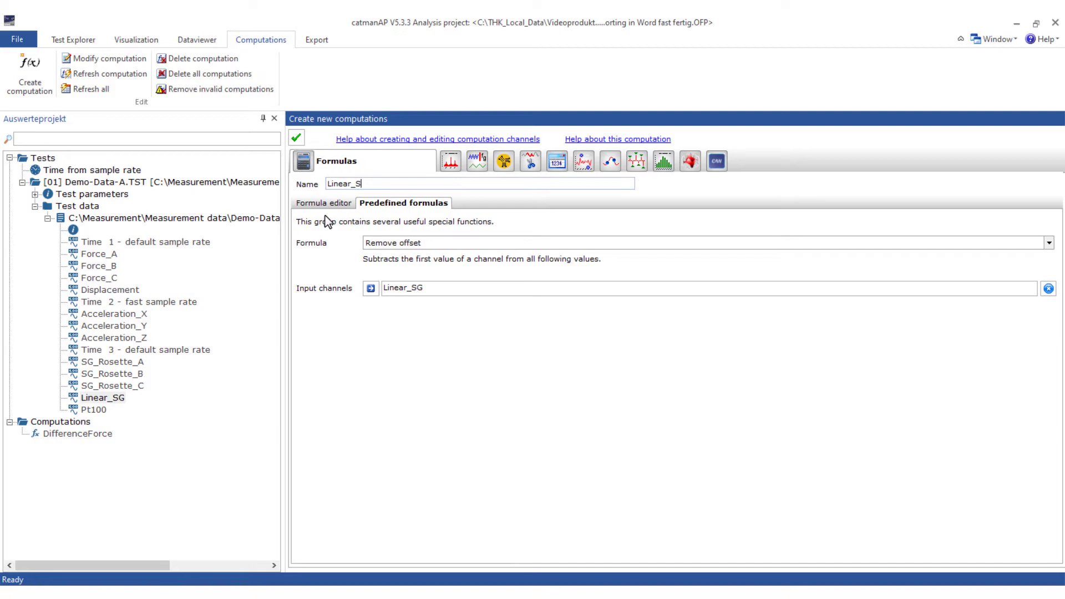
pyautogui.write('G_Corr')
pyautogui.click(304, 139)
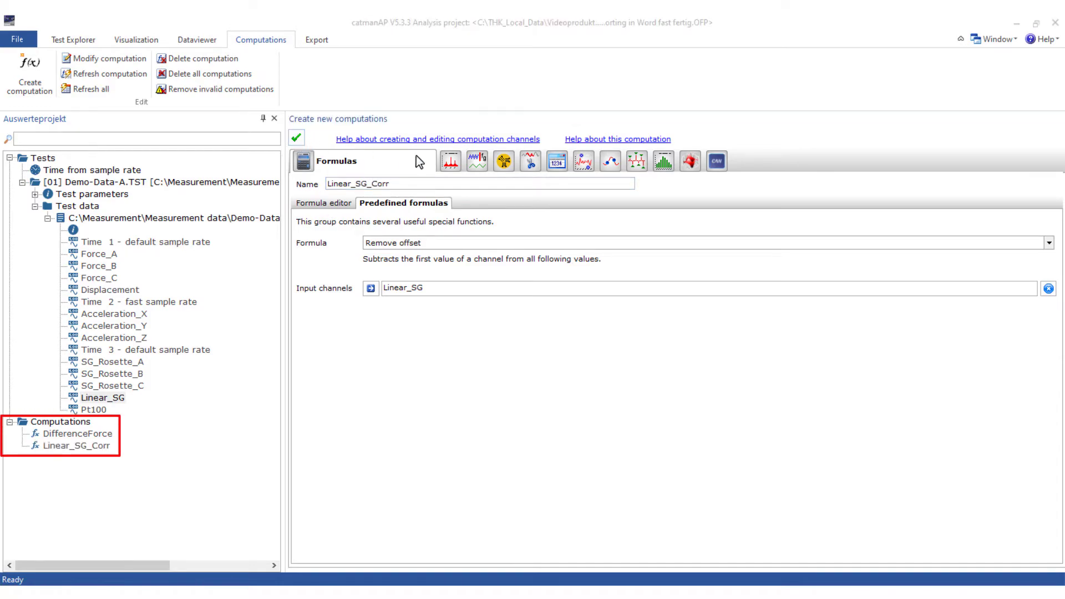
# Show the Frequency analysis computation page (Amplitude spectrum, 1024-point FFT, 67% overlap)
pyautogui.click(451, 160)
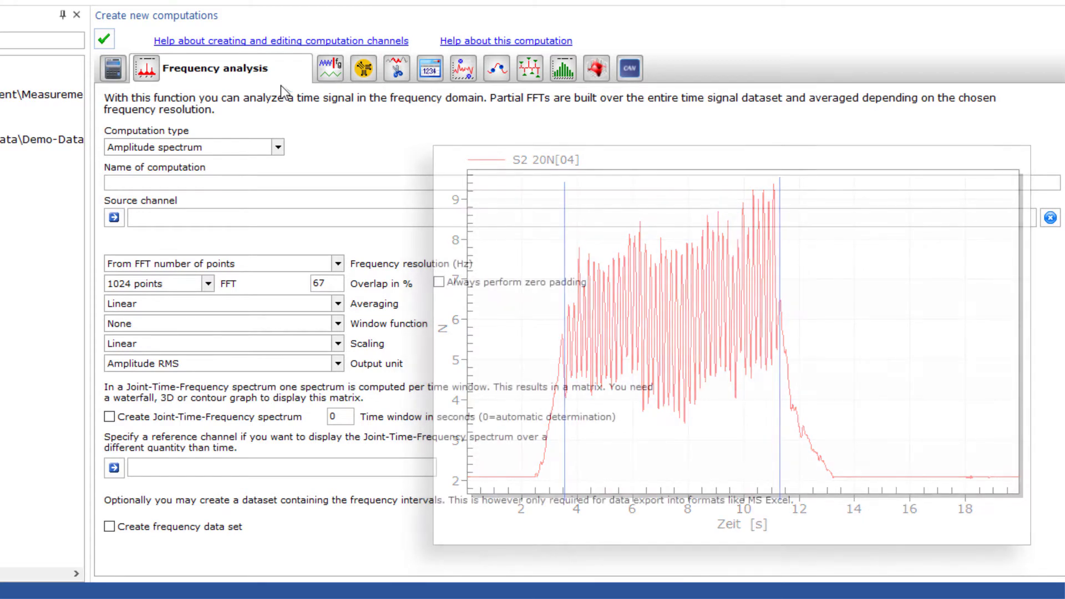
# Set up a Bessel low-pass filter computation with phase correction enabled
pyautogui.click(329, 68)
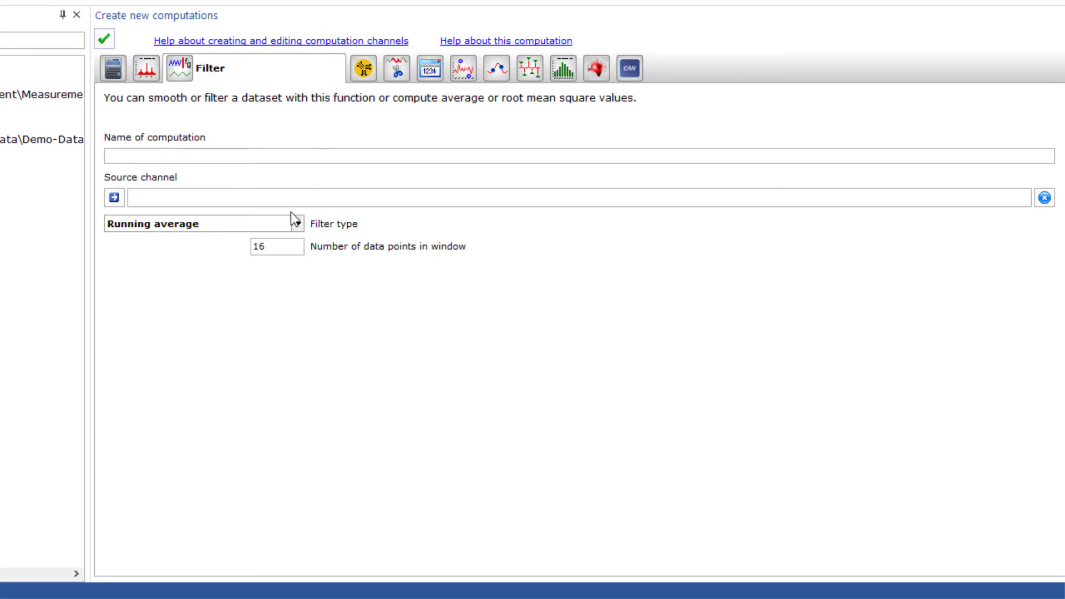
pyautogui.click(297, 225)
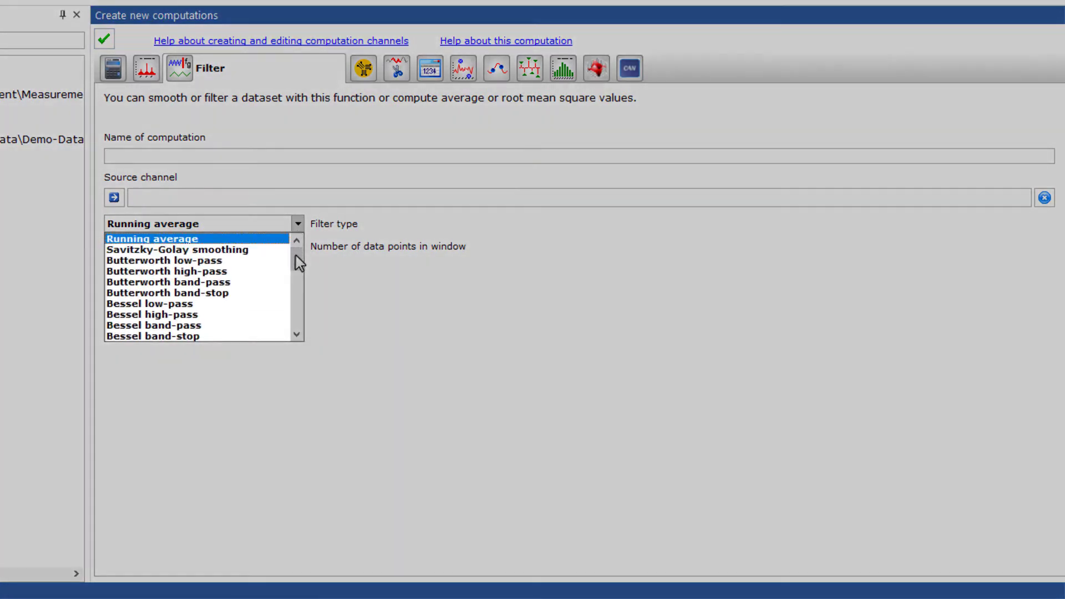
pyautogui.moveTo(294, 263)
pyautogui.mouseDown()
pyautogui.moveTo(297, 331)
pyautogui.moveTo(285, 262)
pyautogui.mouseUp()
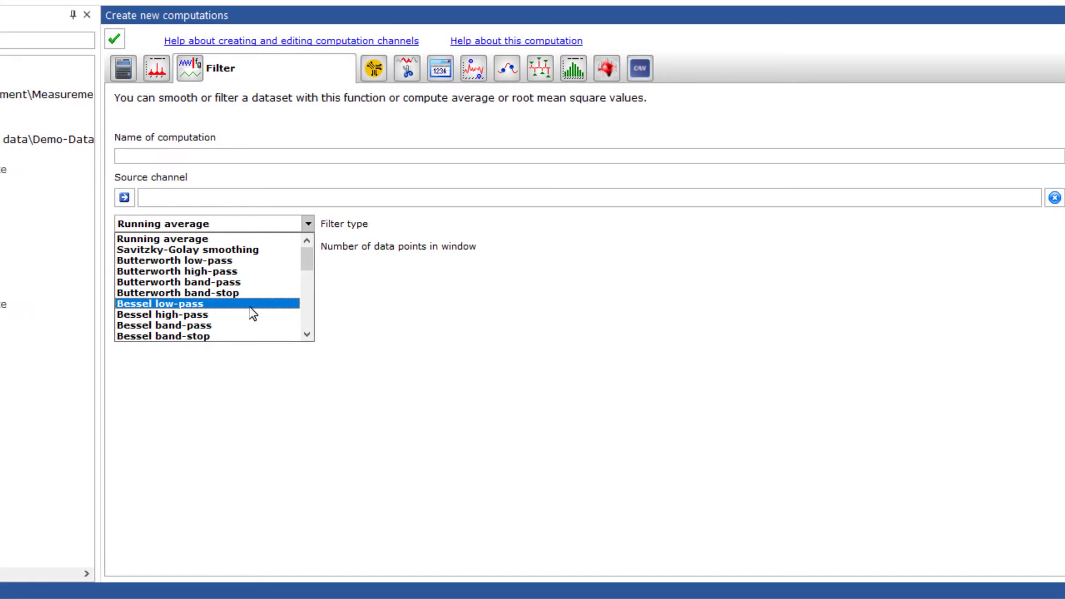
pyautogui.click(250, 304)
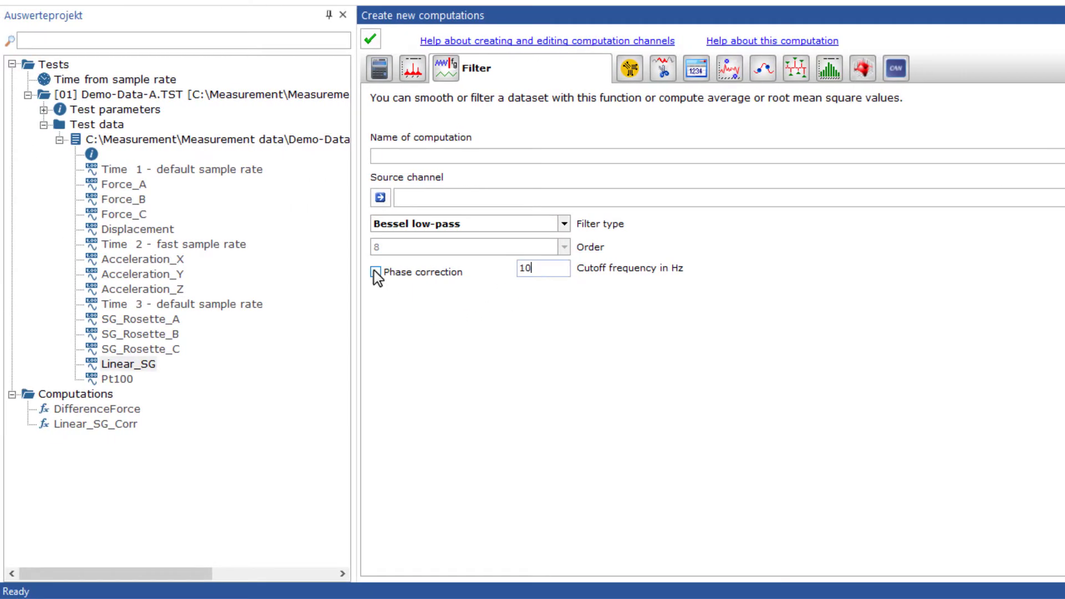
pyautogui.click(376, 272)
# Filter SG_Rosette_A, B and C into computations named Filter_Be_10Hz
pyautogui.click(165, 323)
pyautogui.keyDown('shift'); pyautogui.click(165, 349); pyautogui.keyUp('shift')
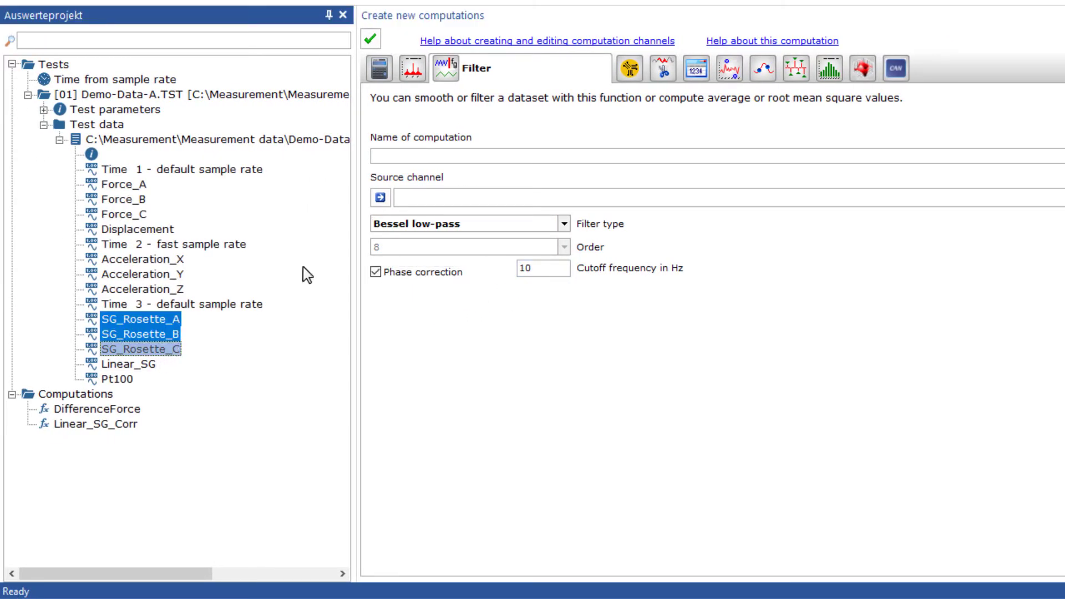
pyautogui.click(380, 197)
pyautogui.click(382, 155)
pyautogui.write('F')
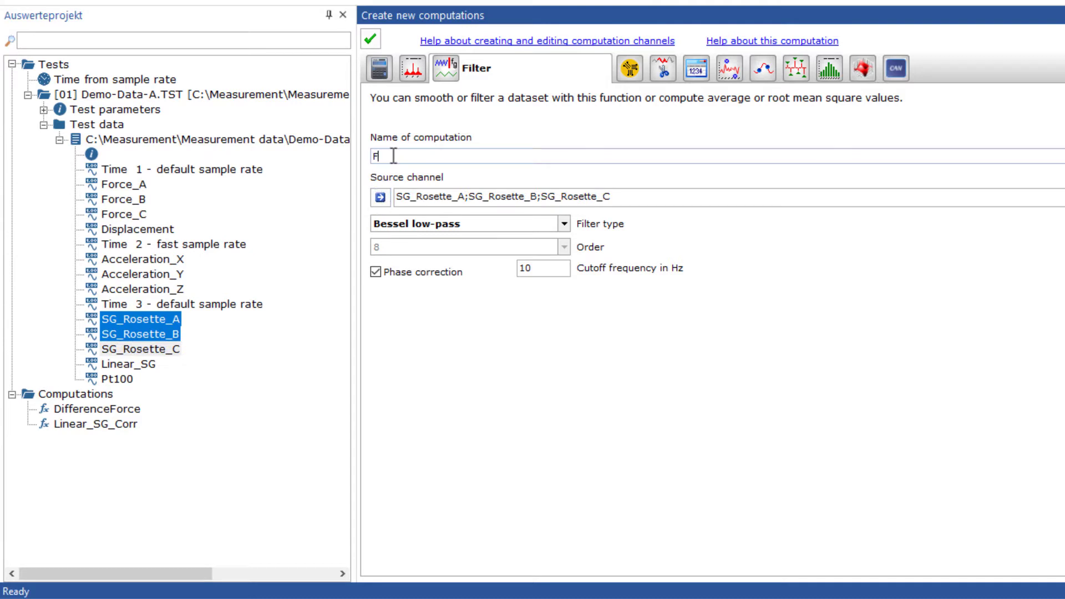
pyautogui.write('ilter_Be_10Hz')
pyautogui.click(370, 39)
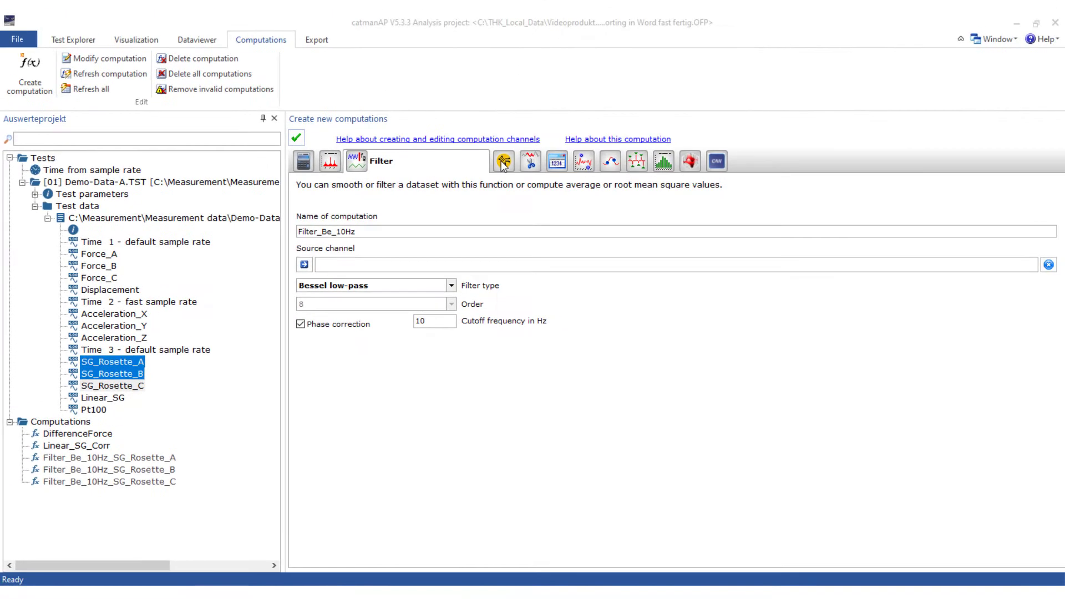
pyautogui.click(503, 162)
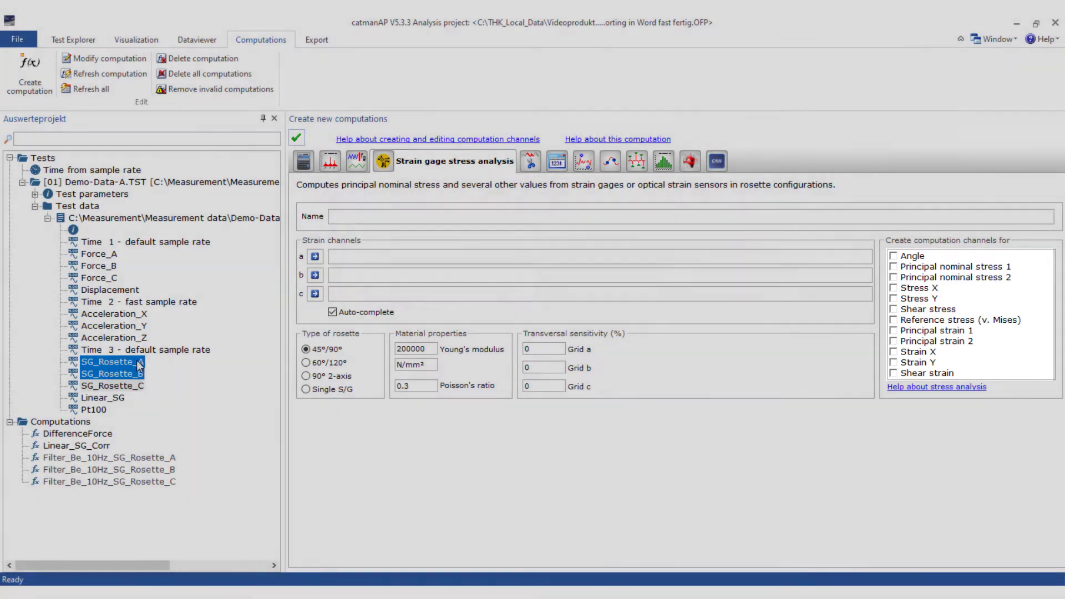
# Fill strain channels with SG_Rosette_A–C, choose 60°/120°, and set grids a–c sensitivity to 0.9
pyautogui.click(144, 363)
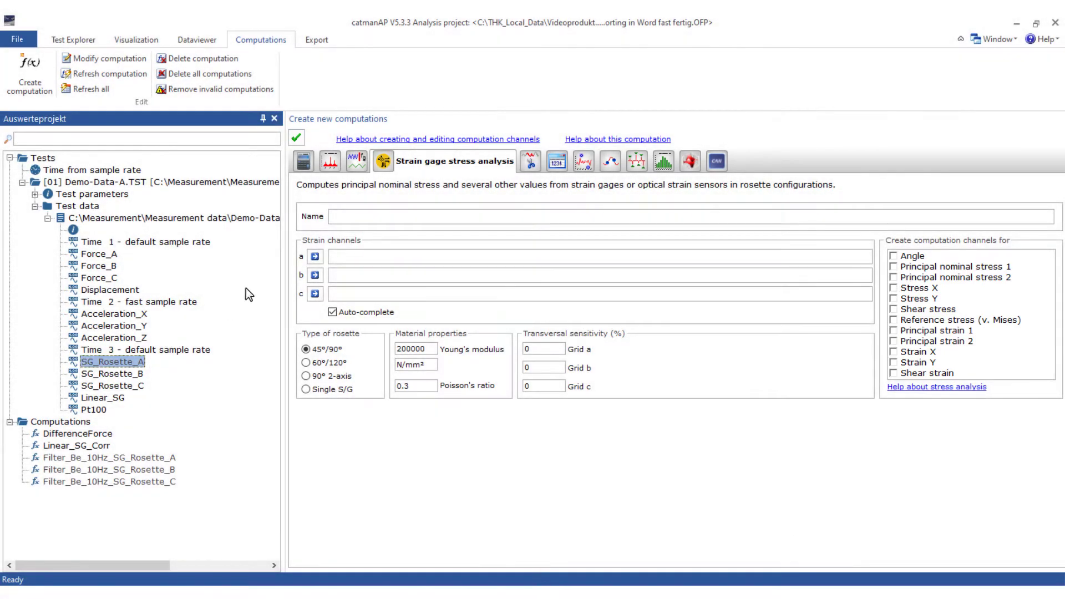
pyautogui.click(314, 257)
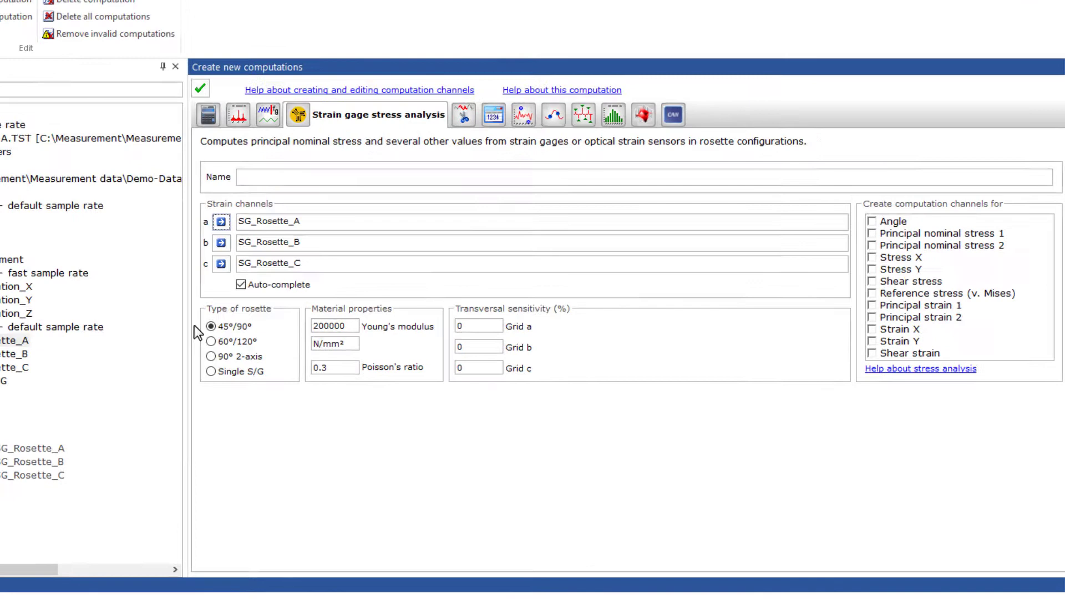
pyautogui.click(211, 341)
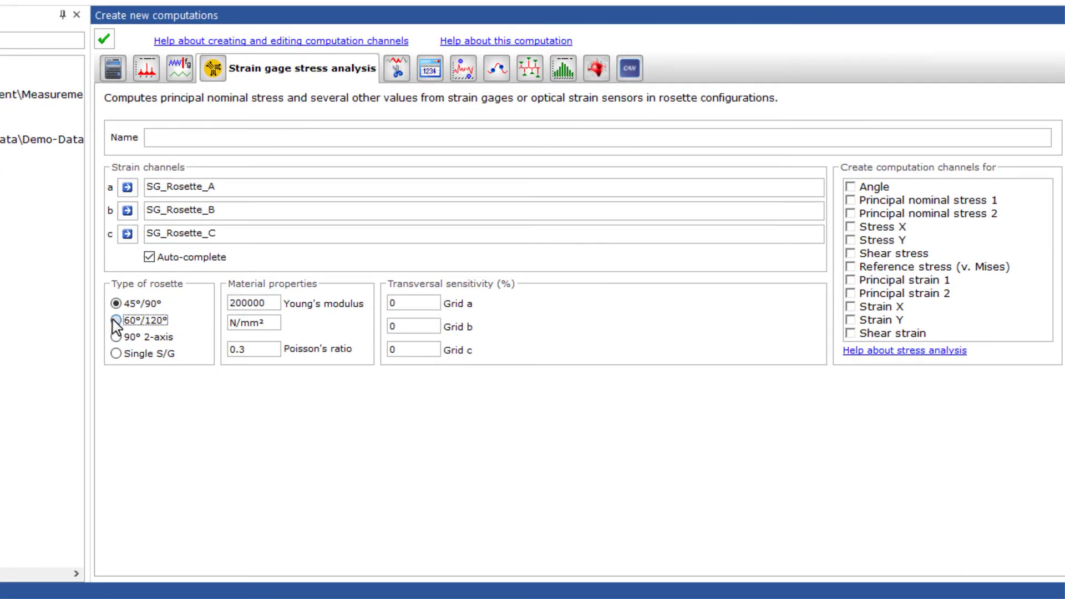
pyautogui.click(251, 302)
pyautogui.click(412, 304)
pyautogui.write('.9')
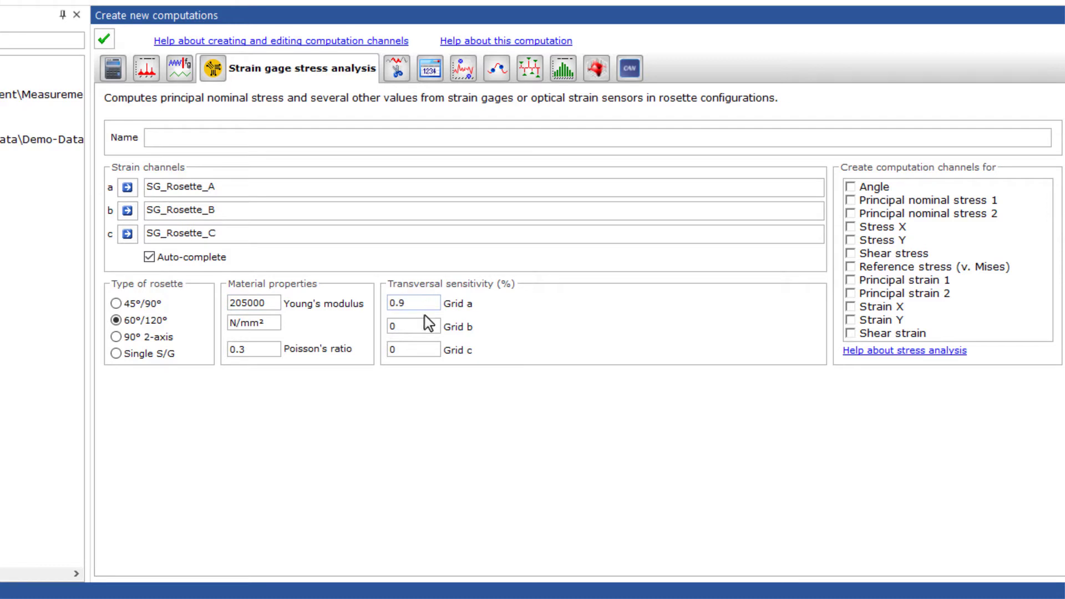
pyautogui.click(428, 326)
pyautogui.write('.9')
pyautogui.click(423, 350)
pyautogui.write('.9')
# Output Angle and both principal stress channels, naming the computation SG_Rosette
pyautogui.click(850, 187)
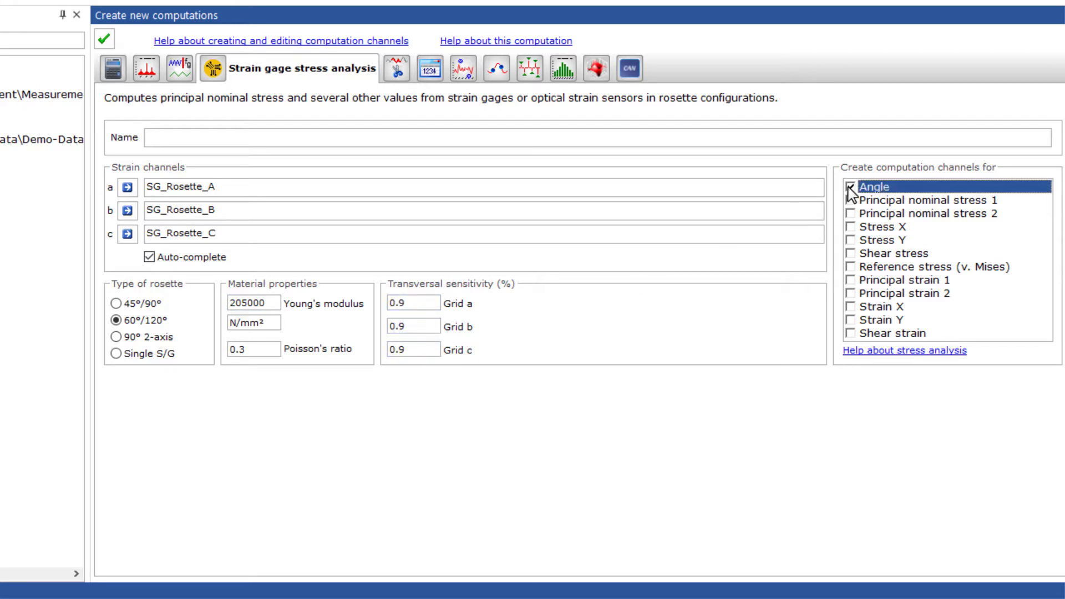
pyautogui.click(849, 200)
pyautogui.click(850, 214)
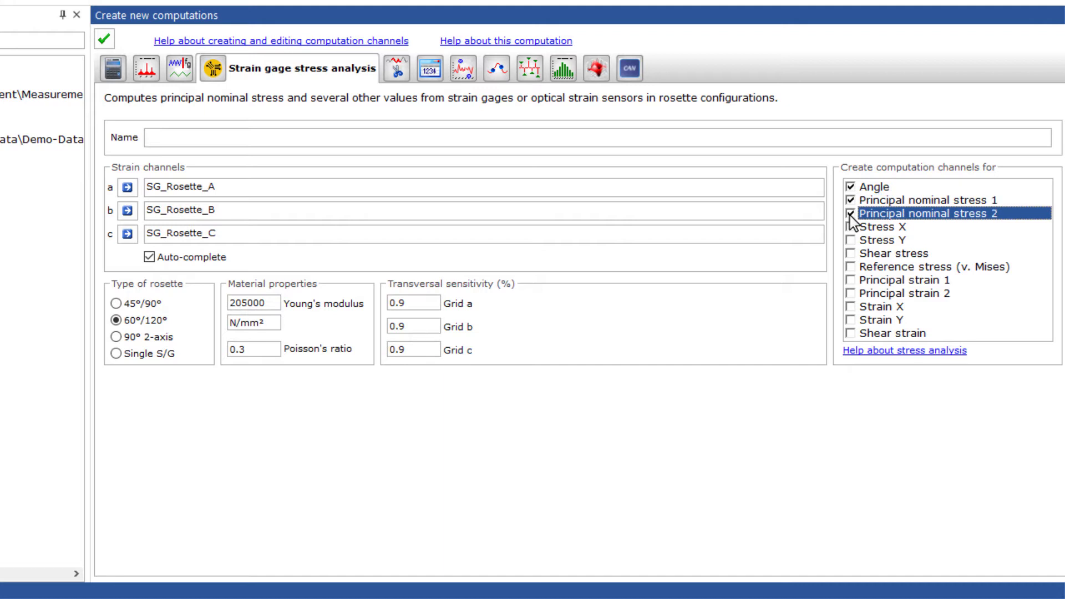
pyautogui.click(243, 137)
pyautogui.write('SG_Rose')
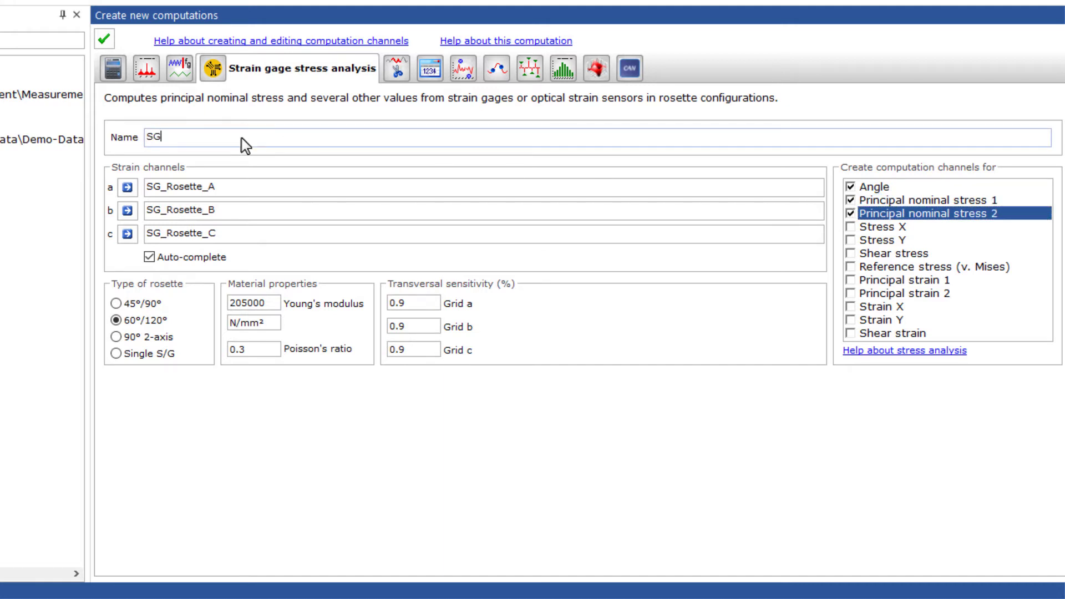
pyautogui.write('tte')
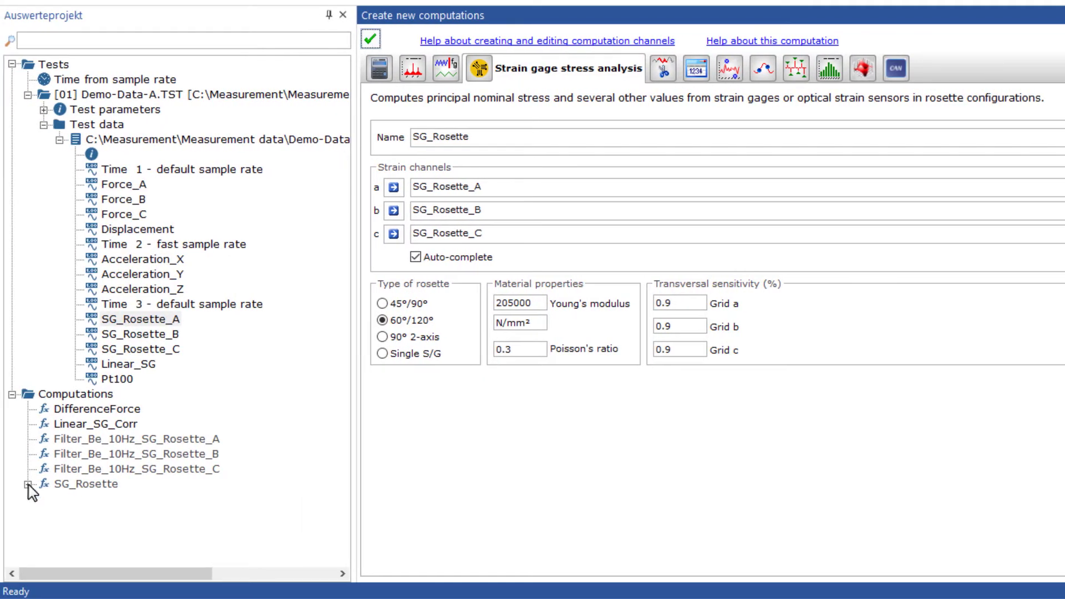
pyautogui.click(29, 485)
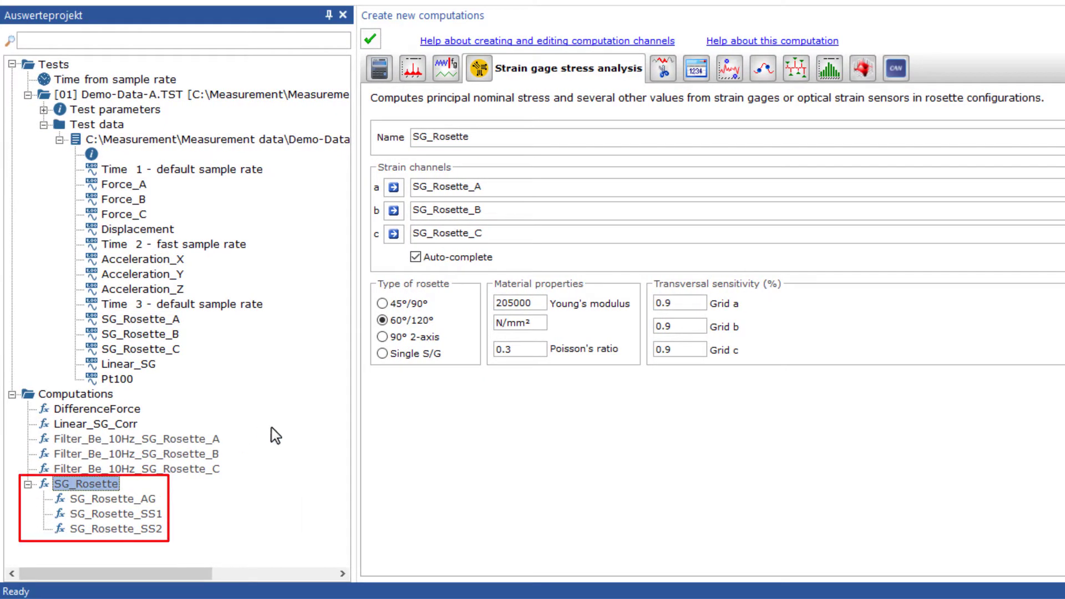
# Cut Force_C to the 3.58 s–11.19 s section as the CurveSection computation
pyautogui.click(668, 71)
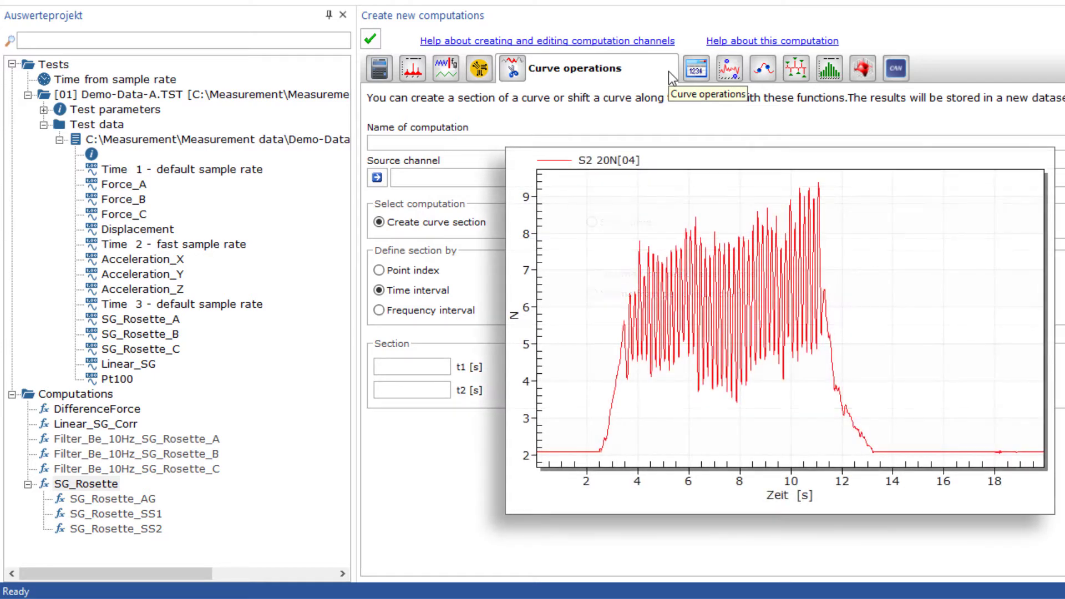
pyautogui.moveTo(123, 214); pyautogui.dragTo(415, 183)
pyautogui.click(409, 366)
pyautogui.write('3.58')
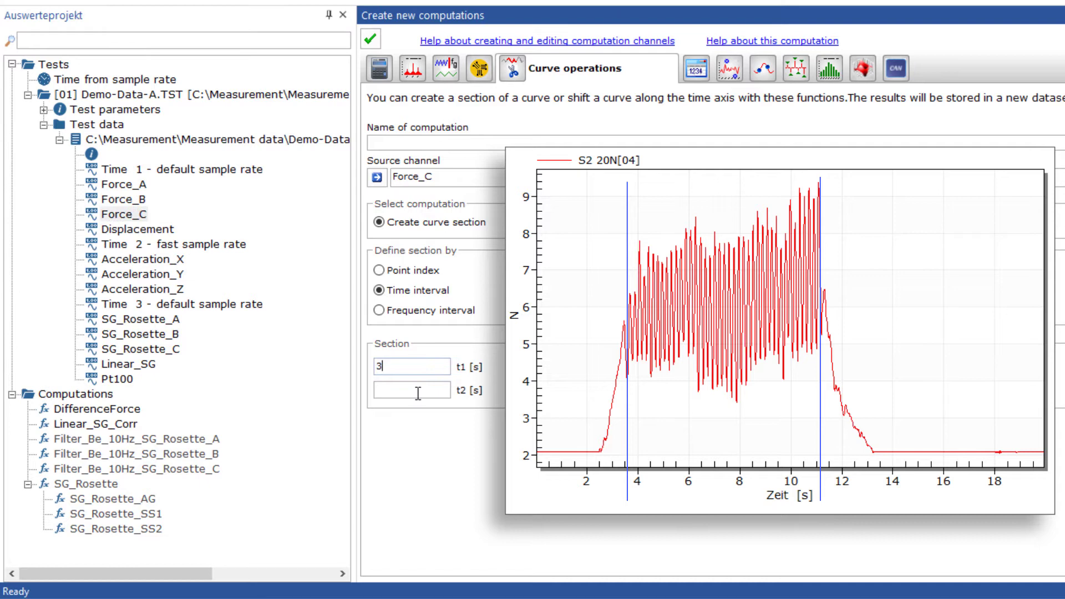
pyautogui.click(435, 396)
pyautogui.click(432, 143)
pyautogui.write('C')
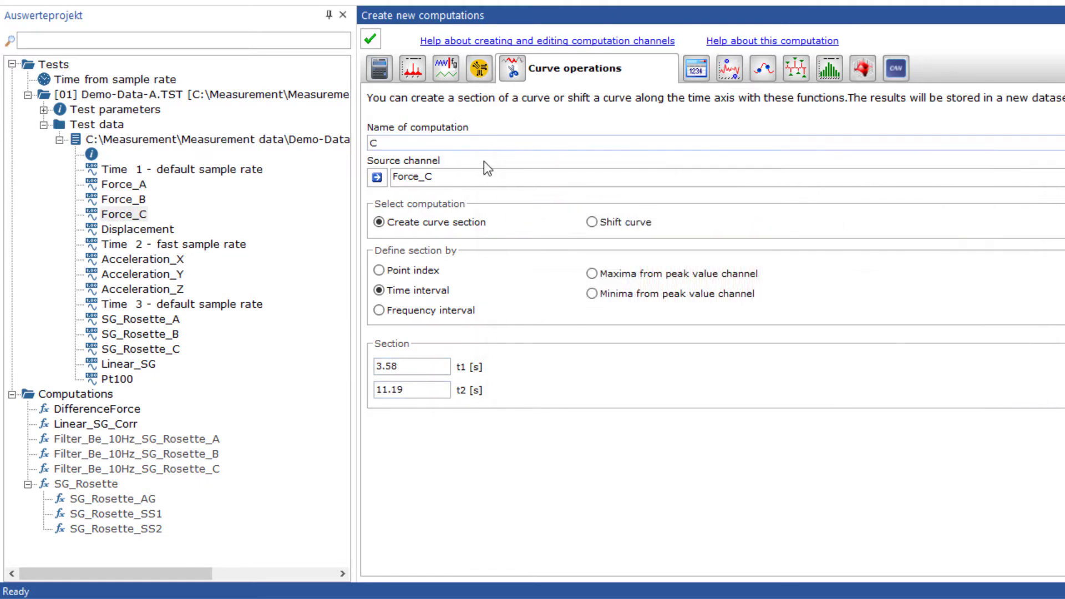
pyautogui.write('urveSection')
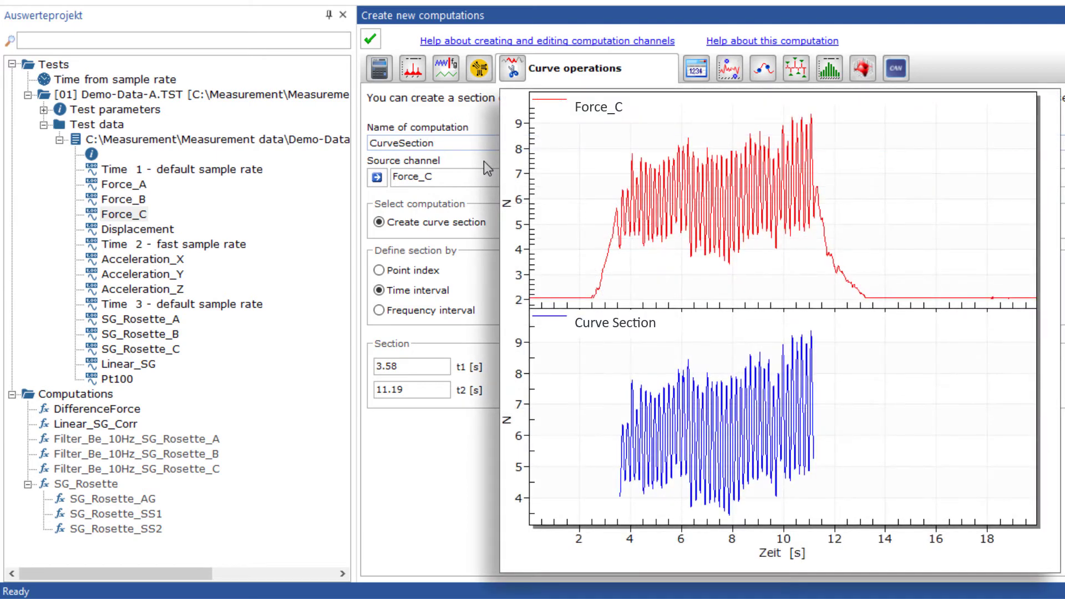
pyautogui.click(370, 40)
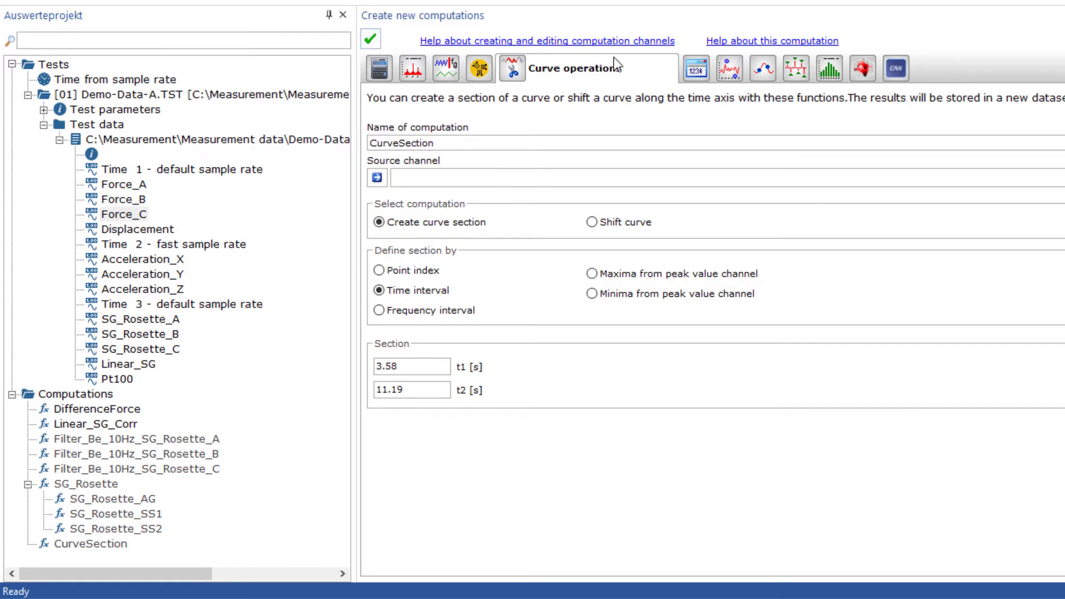
# Generate a data series table from f(x) with 37 values in increments of 10
pyautogui.click(695, 68)
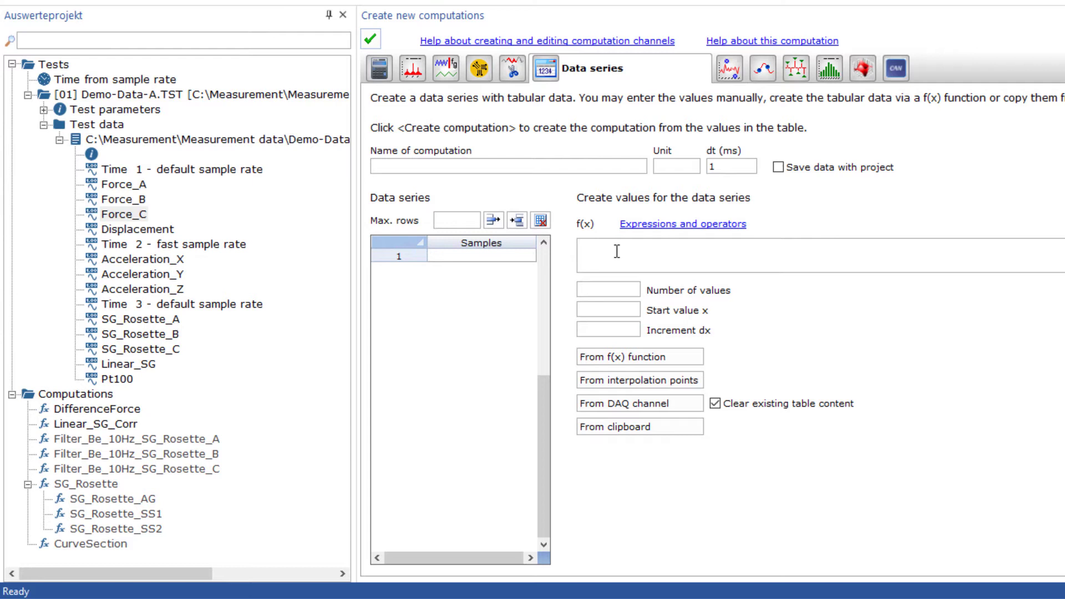
pyautogui.click(617, 250)
pyautogui.click(588, 294)
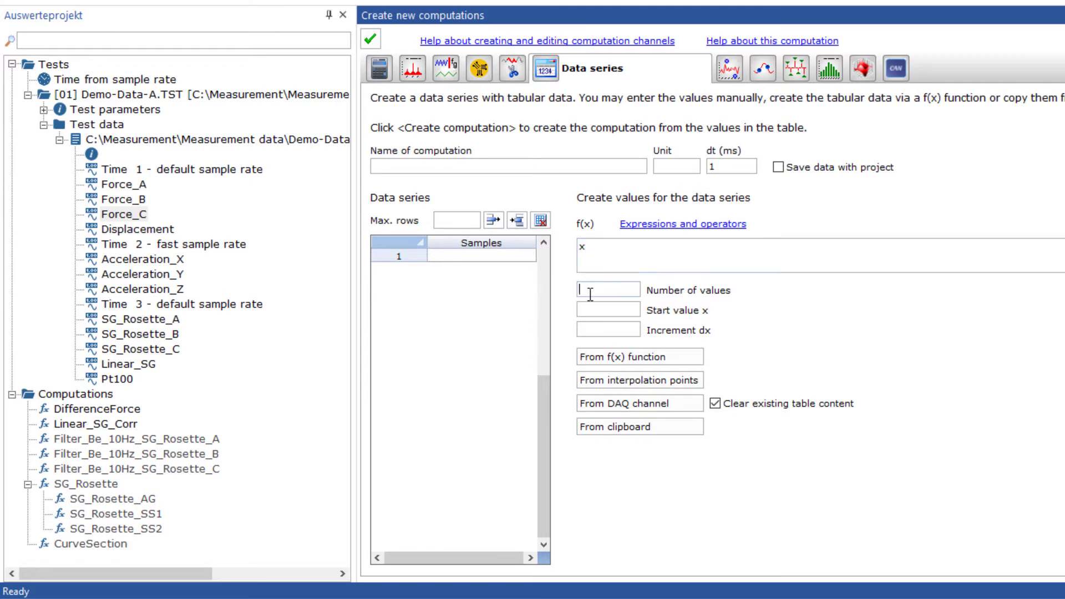
pyautogui.write('37')
pyautogui.click(589, 330)
pyautogui.write('10')
pyautogui.click(606, 361)
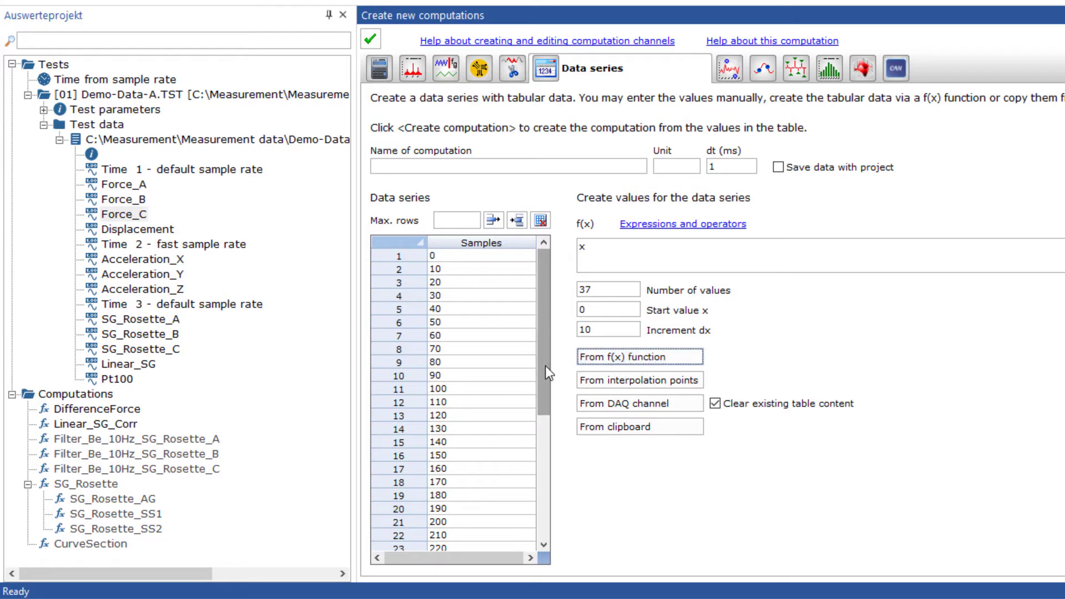
pyautogui.moveTo(545, 366)
pyautogui.mouseDown()
pyautogui.moveTo(560, 473)
pyautogui.moveTo(547, 526)
pyautogui.moveTo(531, 361)
pyautogui.mouseUp()
# Name the data series Angle and create it
pyautogui.click(415, 166)
pyautogui.write('Angle')
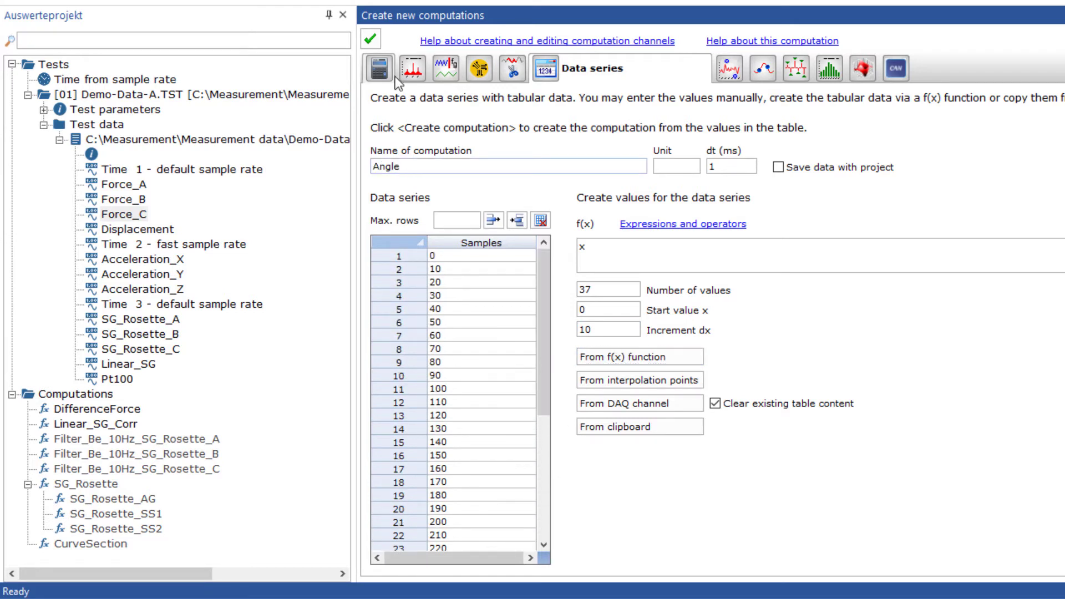
pyautogui.click(370, 39)
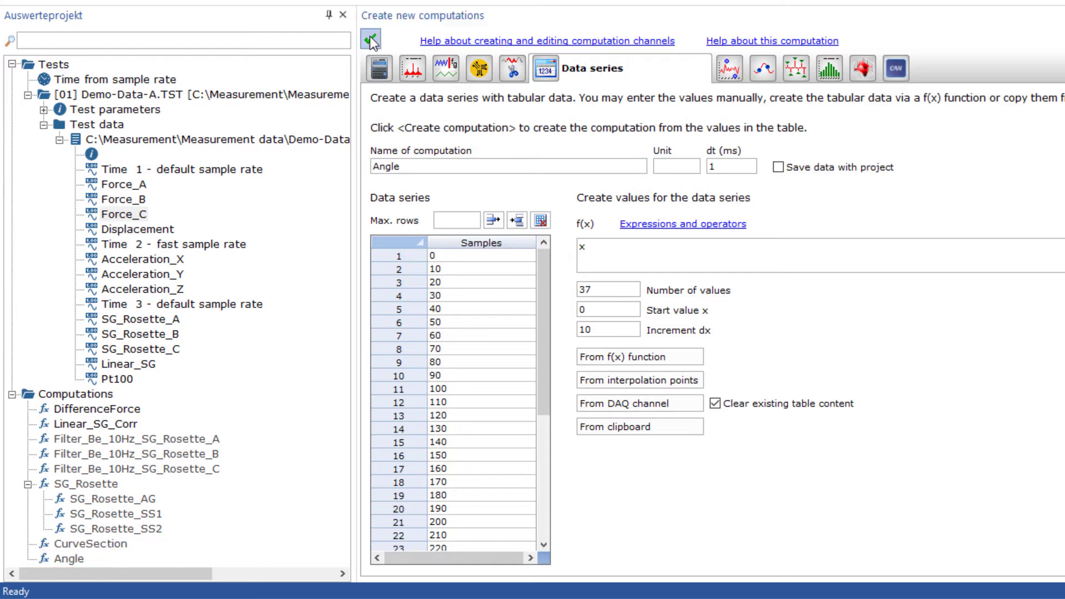
pyautogui.click(728, 69)
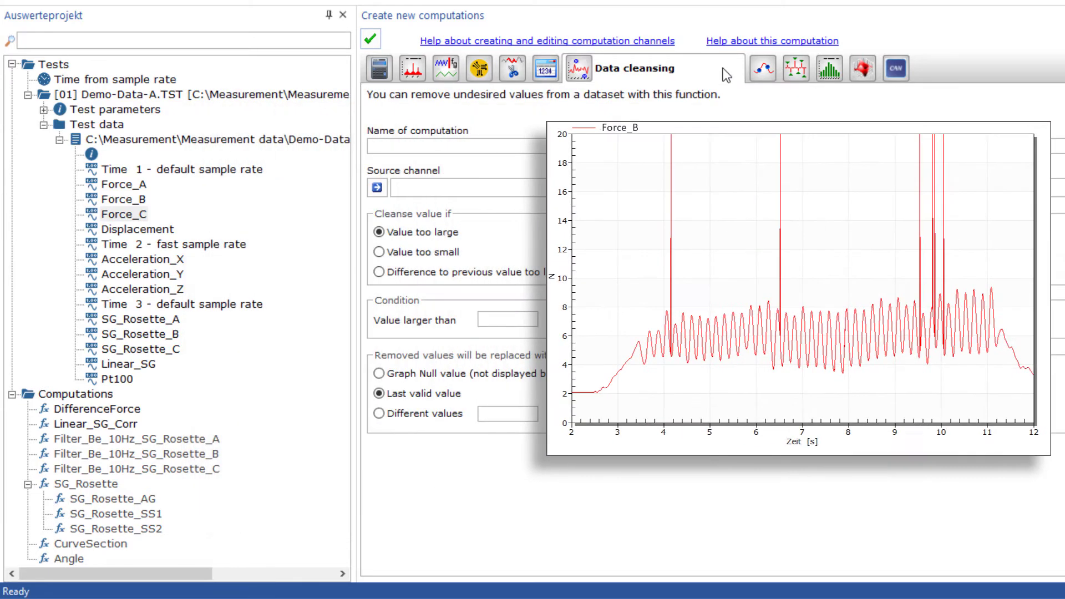
# Cleanse Force_B of values larger than 20 into a computation named Force_B_clean
pyautogui.moveTo(138, 201); pyautogui.dragTo(411, 186)
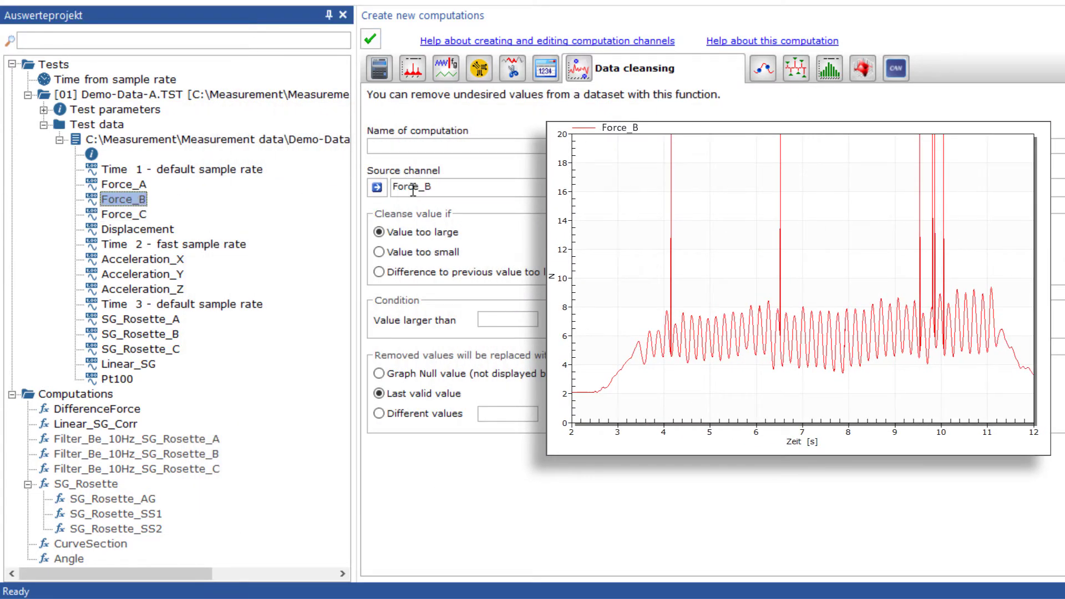
pyautogui.click(493, 323)
pyautogui.write('20')
pyautogui.click(422, 148)
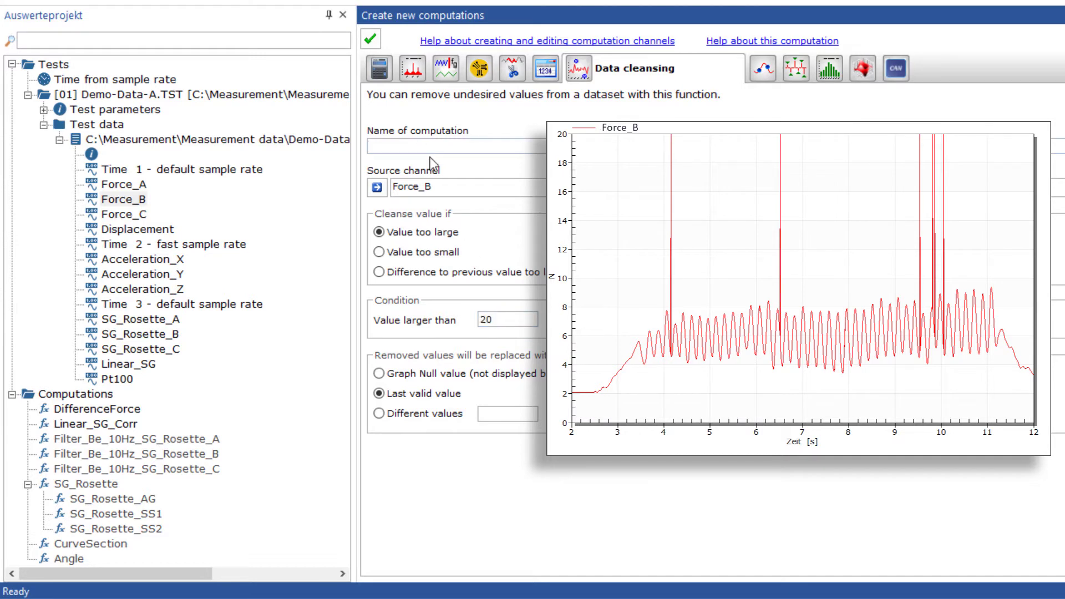
pyautogui.write('Force_B_clean')
pyautogui.click(370, 39)
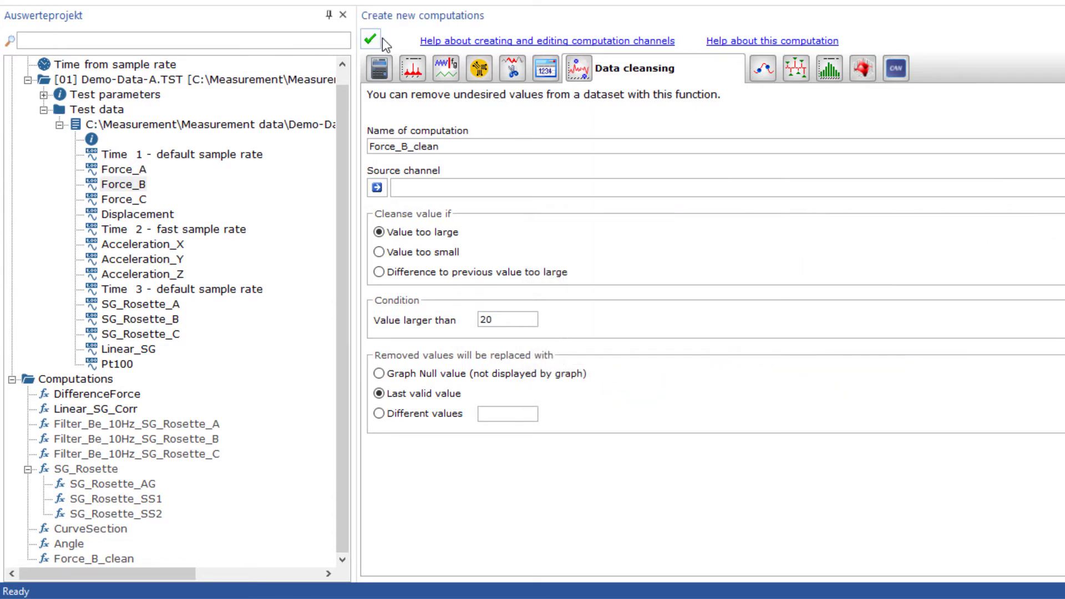
# Check the interpolation methods, keeping Linear and choosing Use x-channel
pyautogui.click(762, 68)
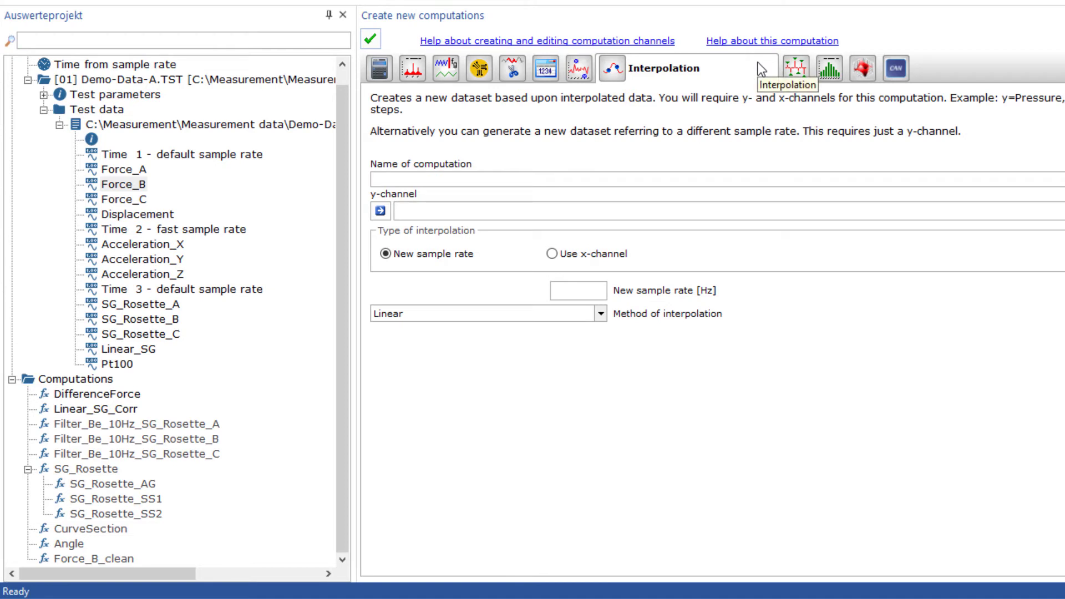
pyautogui.click(601, 314)
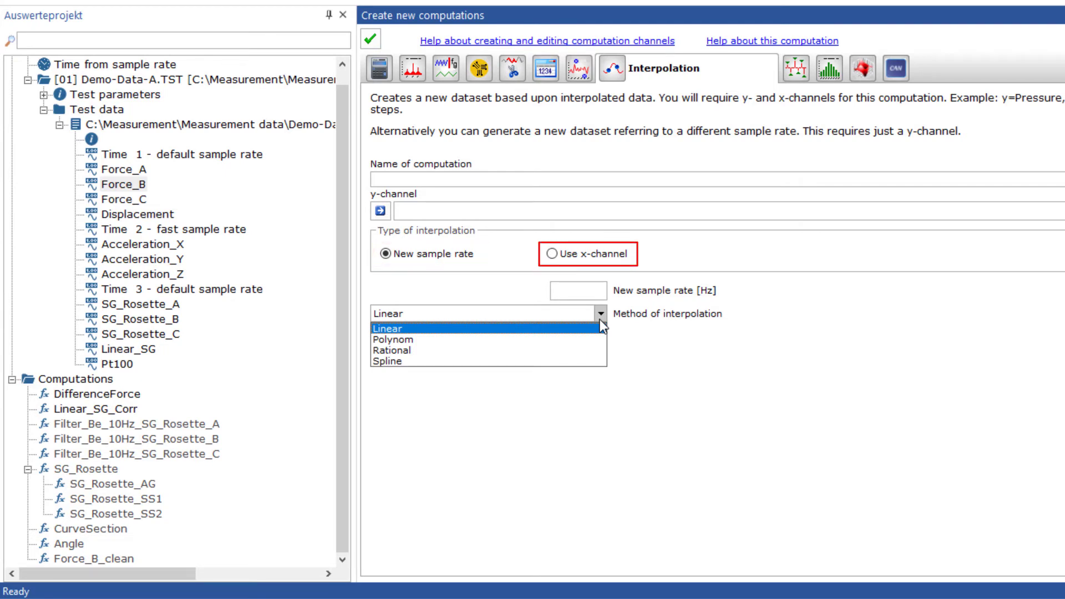
pyautogui.click(600, 315)
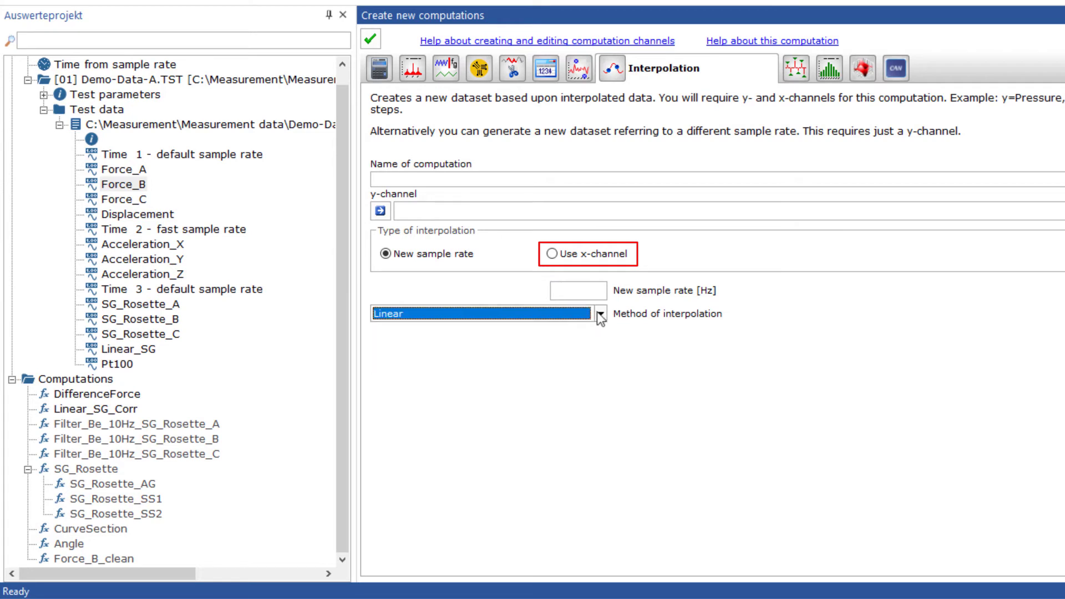
pyautogui.click(552, 254)
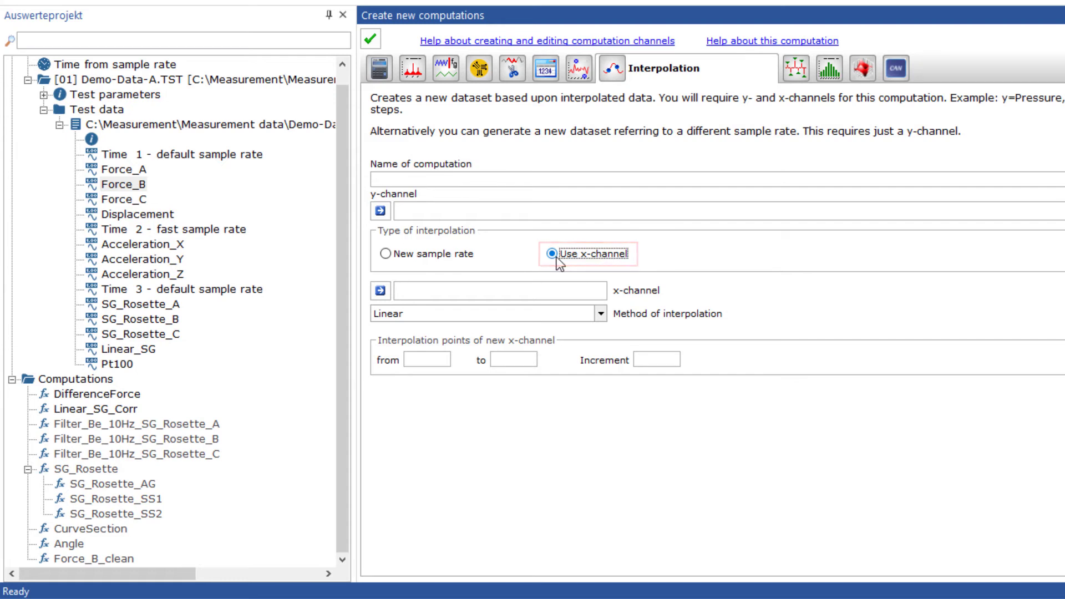
pyautogui.click(801, 62)
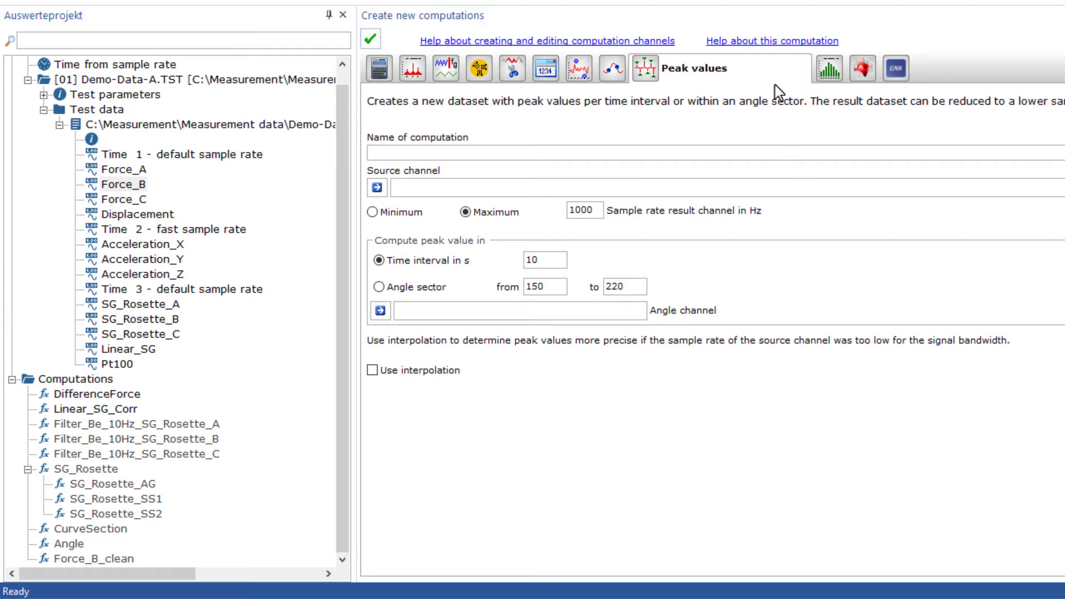
# Create Peak_Max_Values from Force_B_clean with a 1 s time interval
pyautogui.click(85, 560)
pyautogui.moveTo(84, 562); pyautogui.dragTo(447, 195)
pyautogui.click(533, 260)
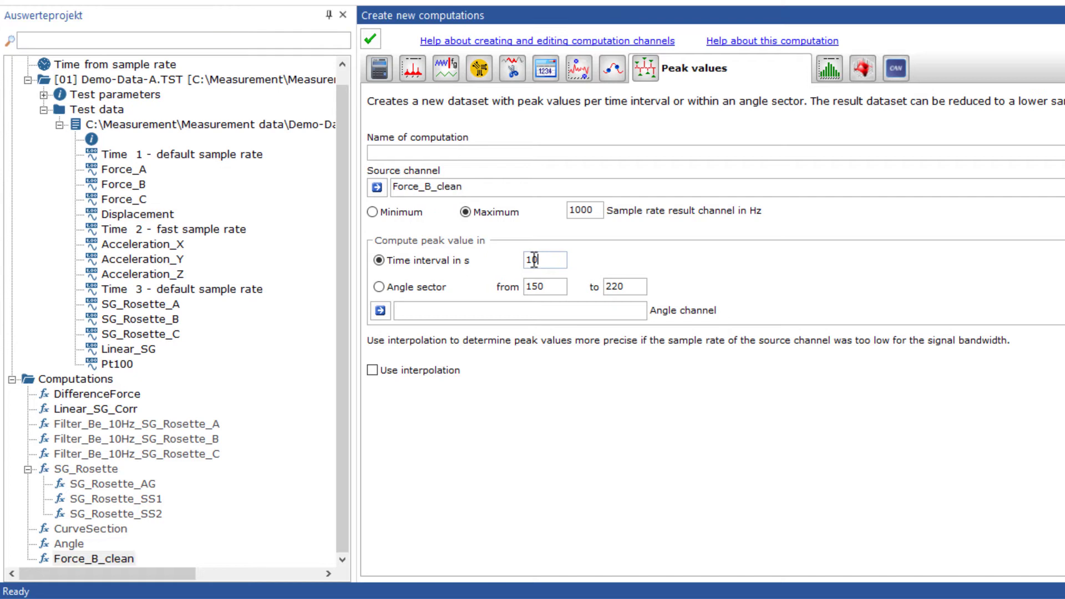
pyautogui.write('1')
pyautogui.click(395, 152)
pyautogui.write('Peak_Max_Values')
pyautogui.click(370, 40)
# Create Peak_Min_Values from Force_B_clean using Minimum peaks
pyautogui.click(122, 546)
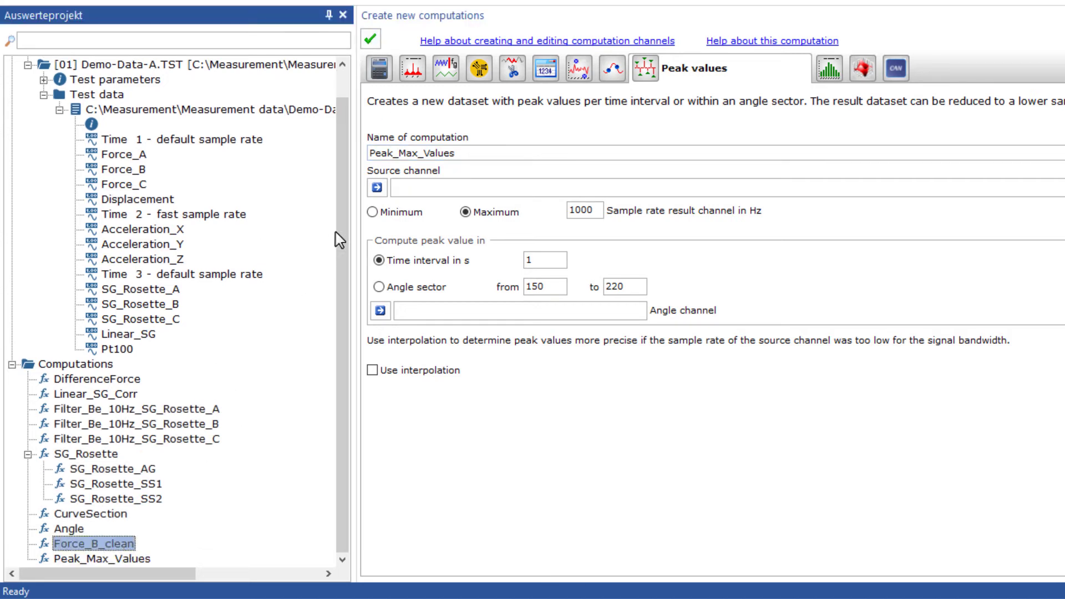
pyautogui.click(377, 187)
pyautogui.click(373, 212)
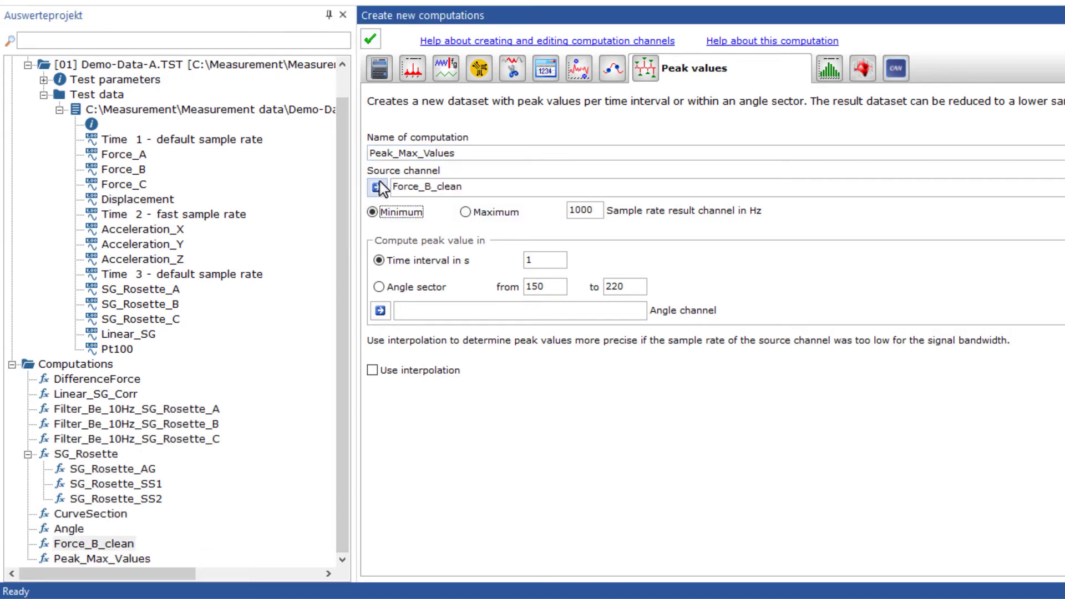
pyautogui.click(407, 153)
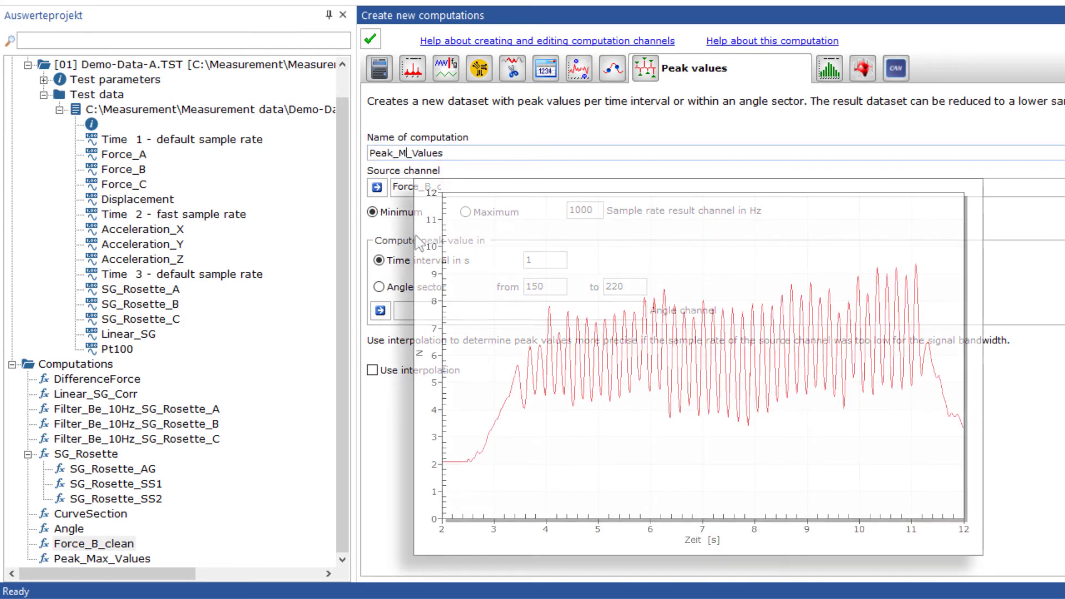
pyautogui.write('in')
pyautogui.click(371, 40)
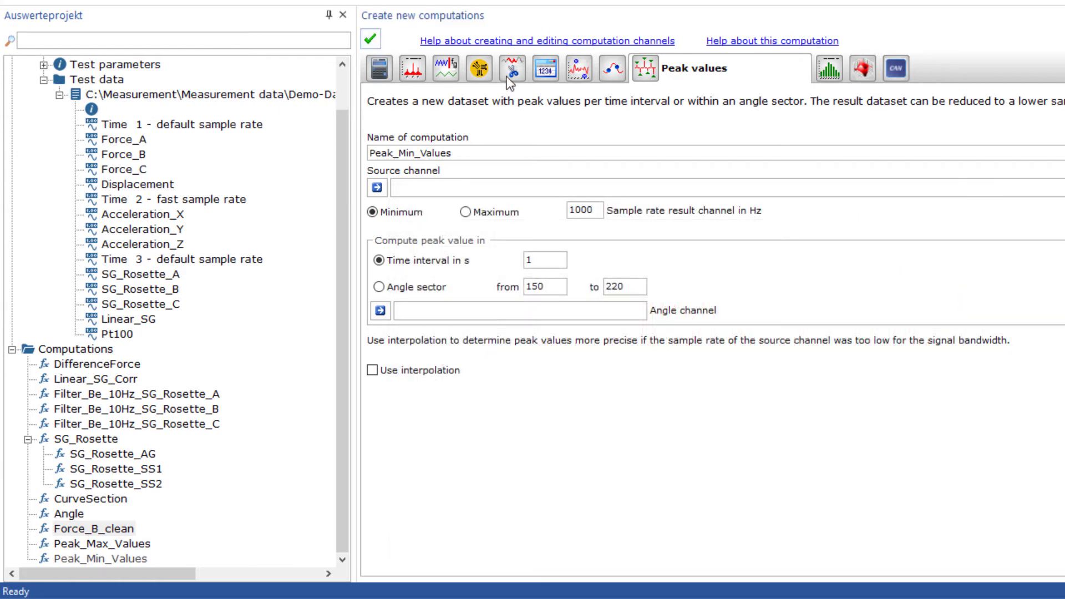
# Choose Rainflow From-To as the class counting method, after briefly trying Time at level with 32 classes
pyautogui.click(834, 67)
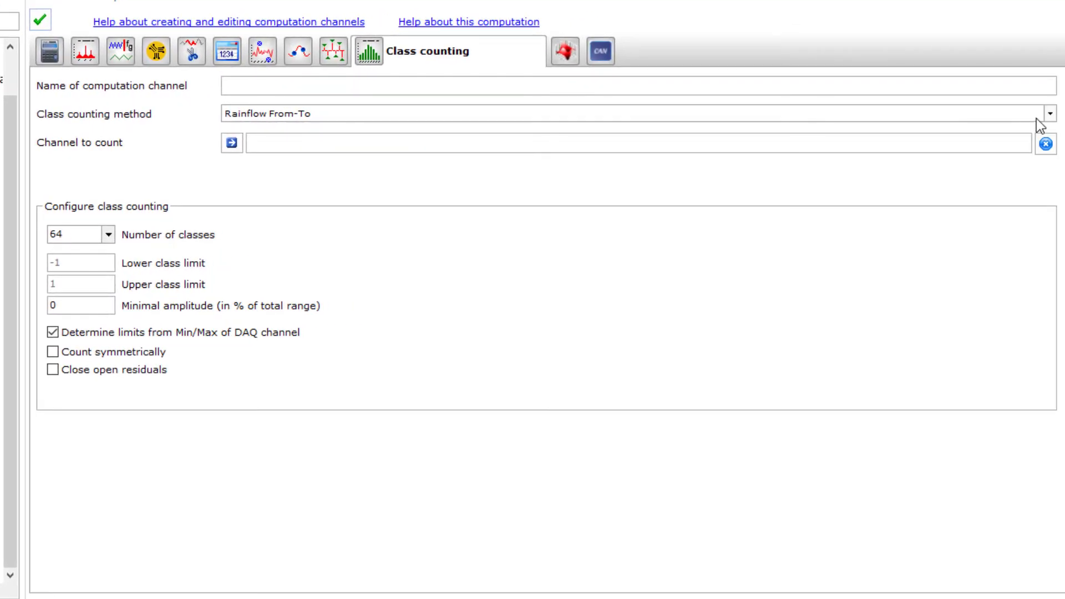
pyautogui.click(1048, 116)
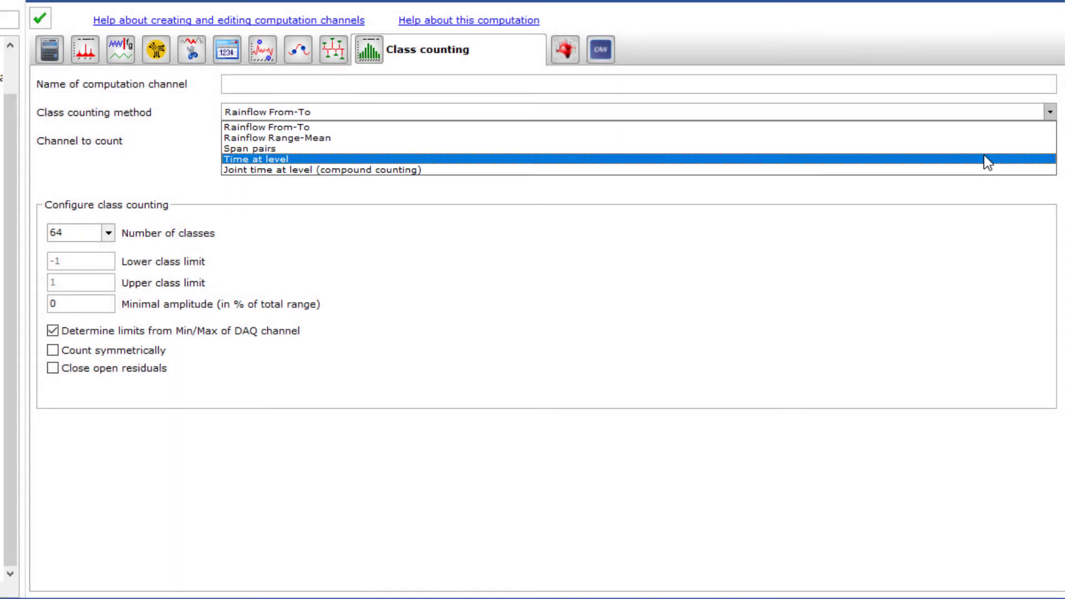
pyautogui.click(983, 159)
pyautogui.click(107, 234)
pyautogui.click(98, 260)
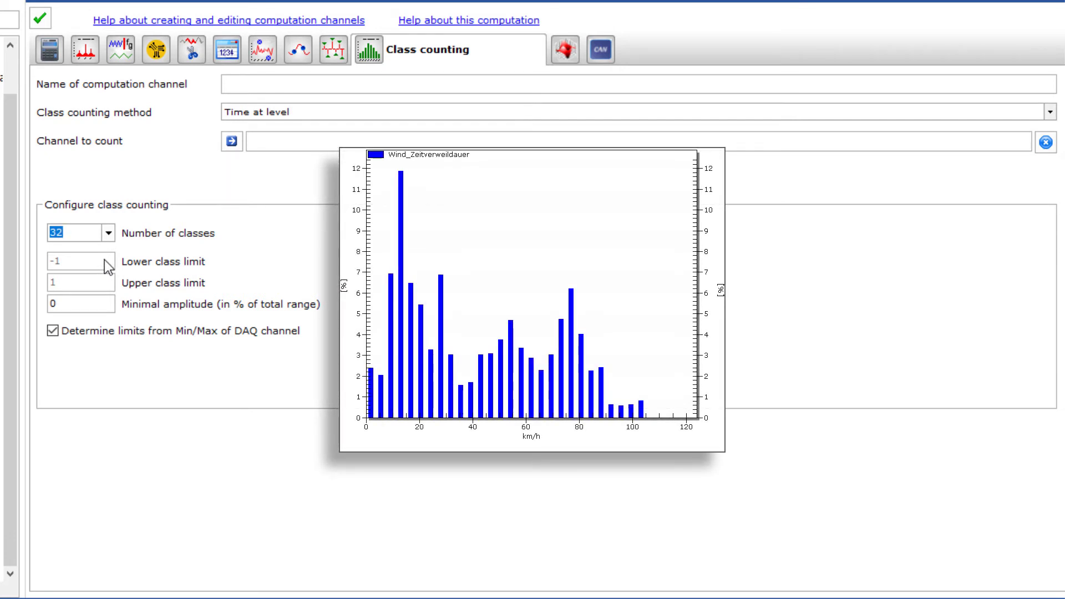
pyautogui.click(1050, 114)
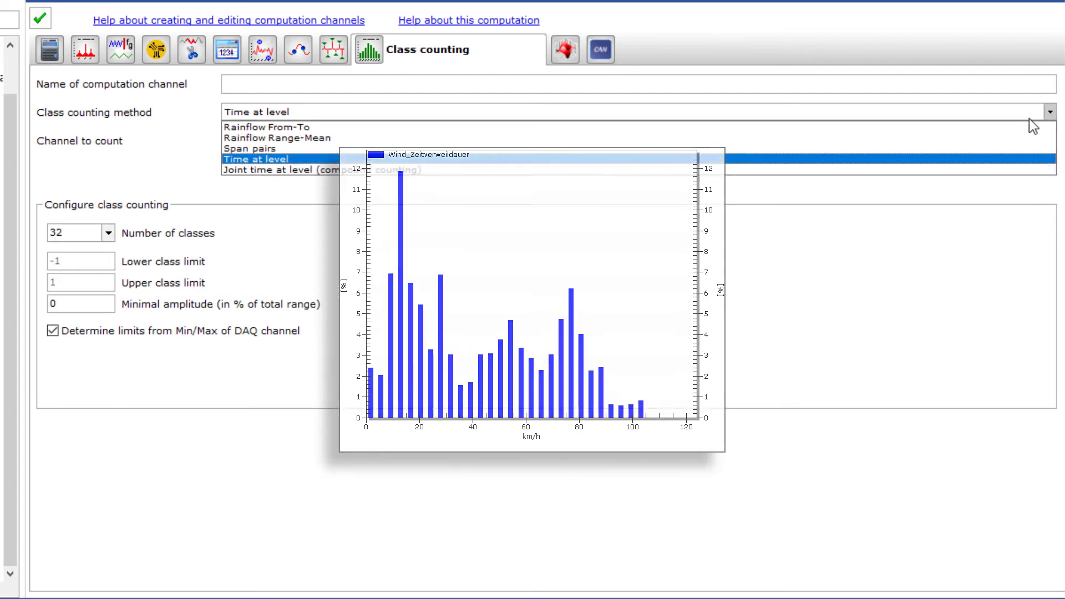
pyautogui.click(996, 127)
# Use 64 classes with manual class limits from 0 to 1000 instead of channel min/max
pyautogui.click(108, 233)
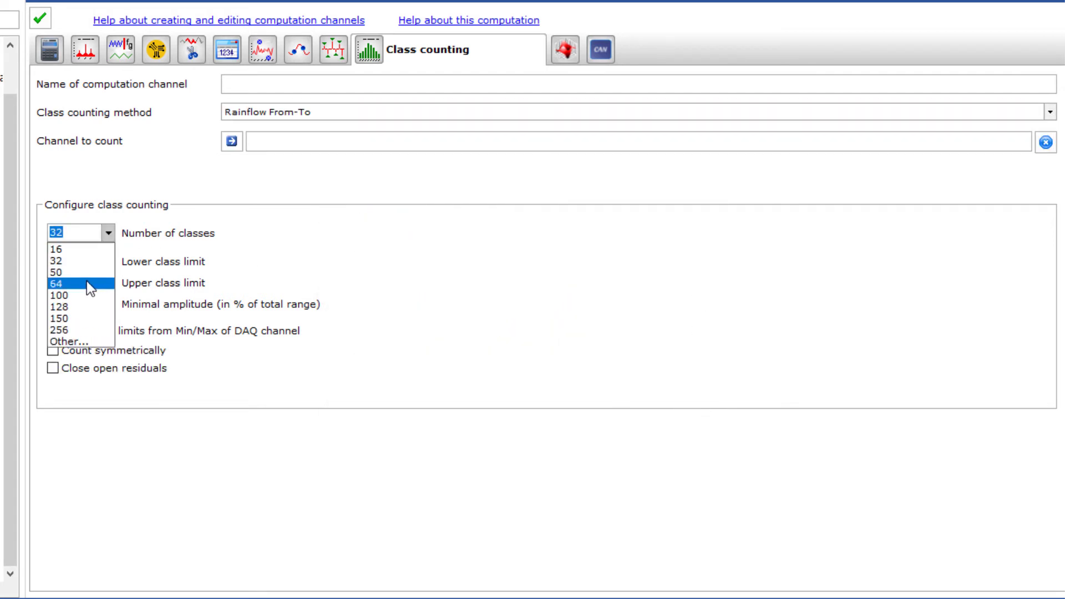
pyautogui.click(87, 280)
pyautogui.click(53, 332)
pyautogui.doubleClick(55, 261)
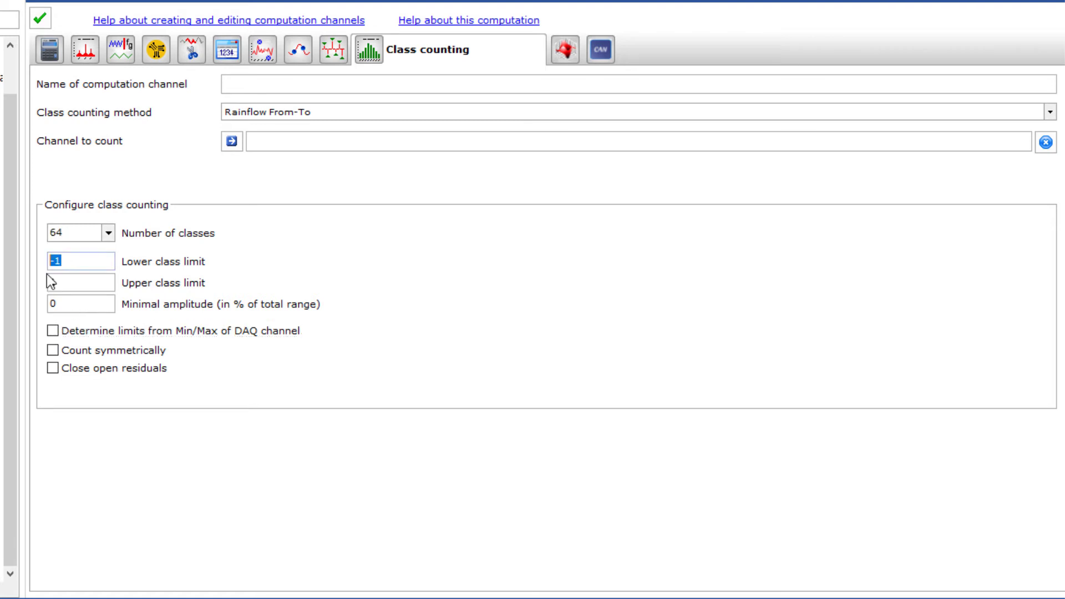
pyautogui.write('0')
pyautogui.press('Tab')
pyautogui.write('1000')
pyautogui.press('Tab')
# Assign TestRun channels Rpm, Speed and Consumption as the matrix x-, y- and z-channels
pyautogui.click(564, 54)
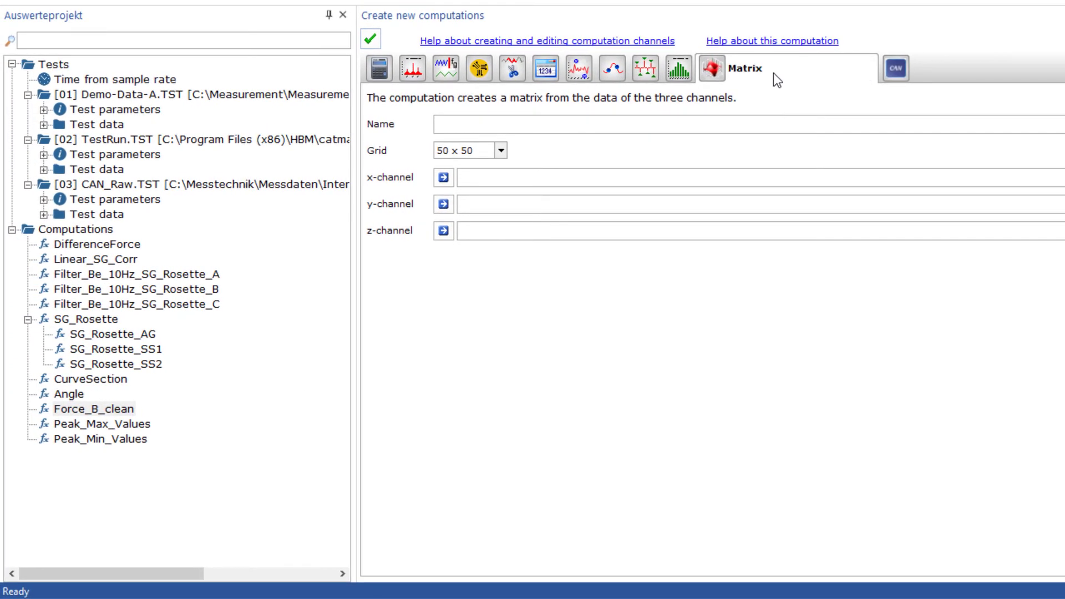
pyautogui.click(46, 169)
pyautogui.click(59, 186)
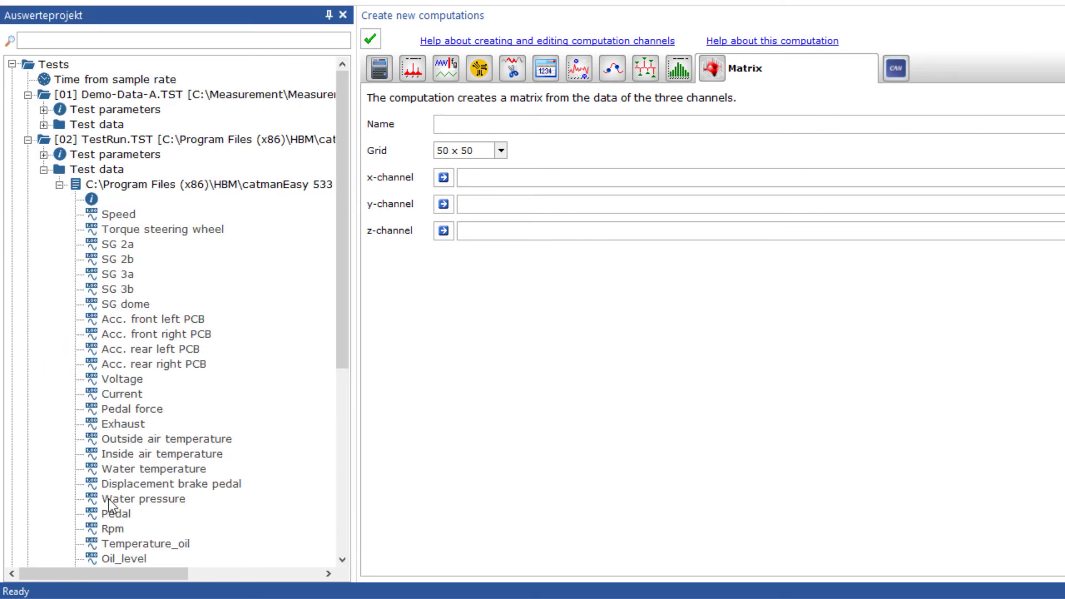
pyautogui.moveTo(111, 530); pyautogui.dragTo(491, 178)
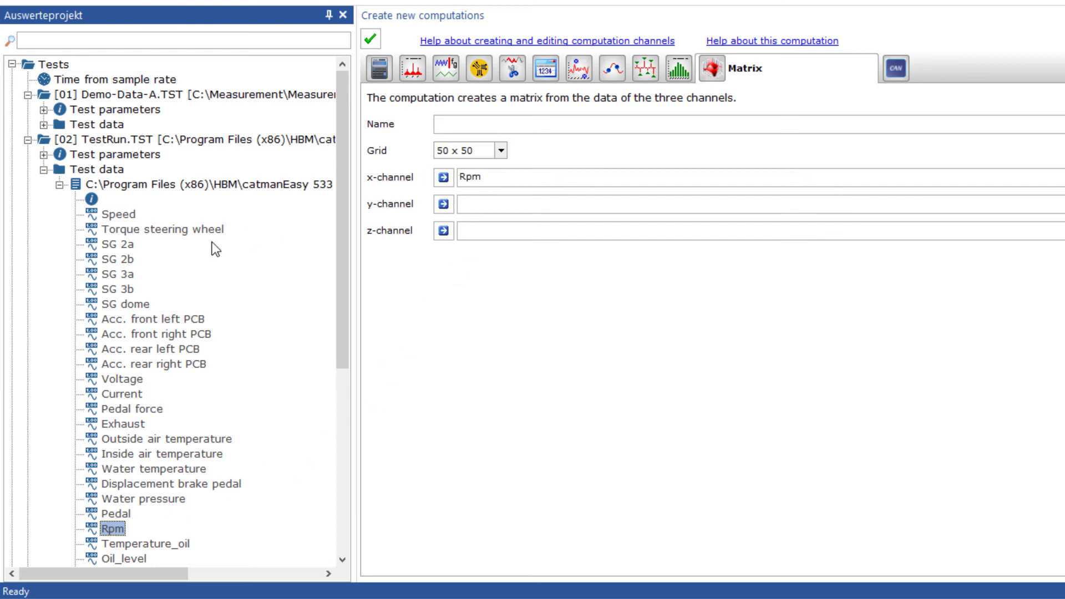
pyautogui.moveTo(118, 215); pyautogui.dragTo(491, 205)
pyautogui.moveTo(343, 269); pyautogui.dragTo(344, 323)
pyautogui.moveTo(137, 514); pyautogui.dragTo(477, 231)
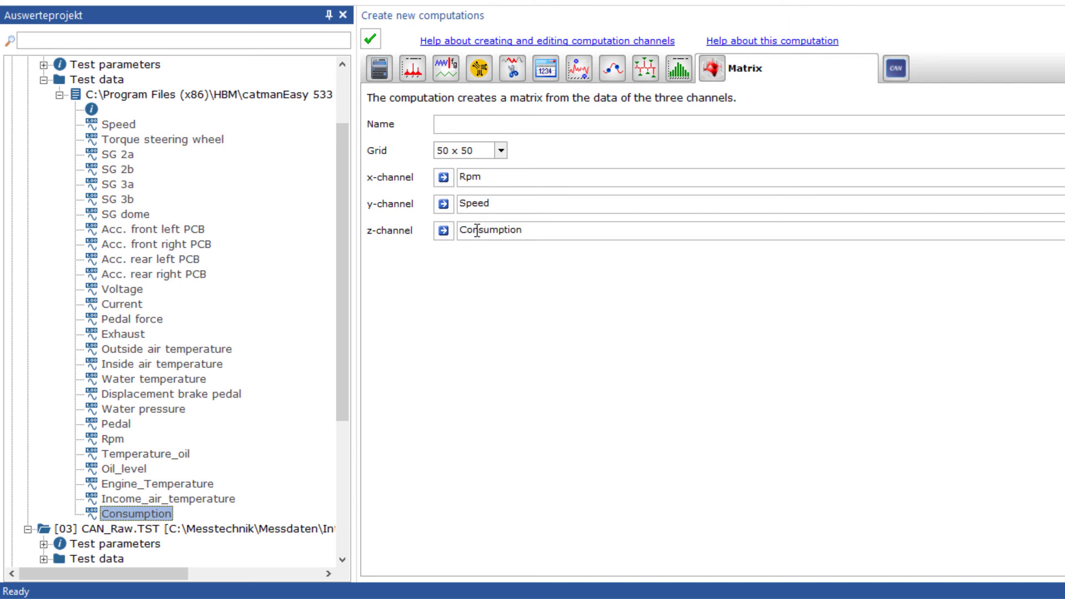
# Create the matrix on a 20 x 20 grid with the name 'MatrixCalculation'
pyautogui.click(501, 150)
pyautogui.click(491, 174)
pyautogui.click(472, 122)
pyautogui.write('Mat')
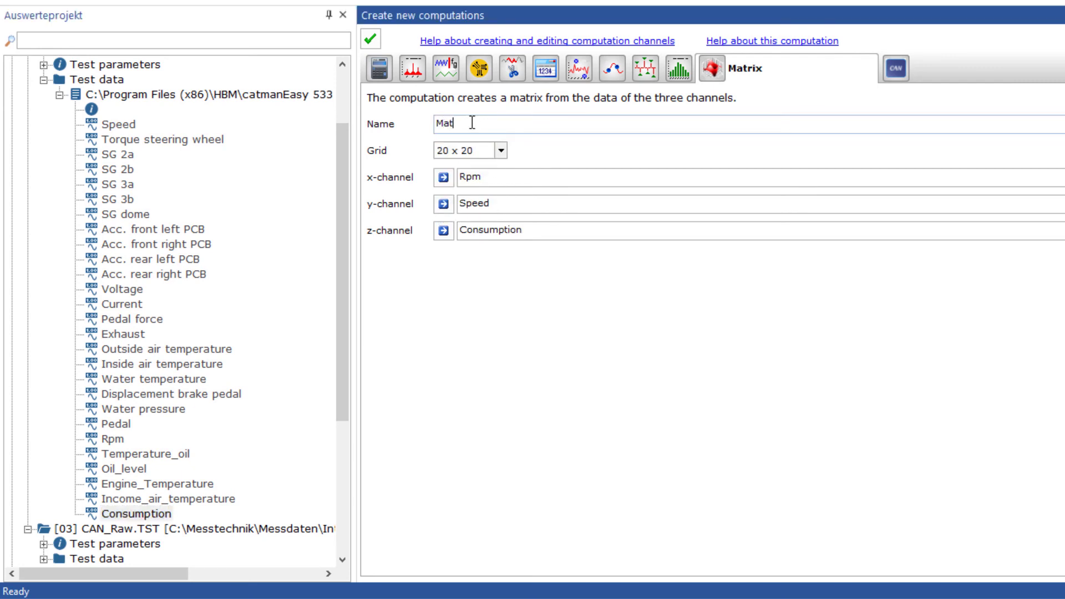
pyautogui.write('rixCalculation')
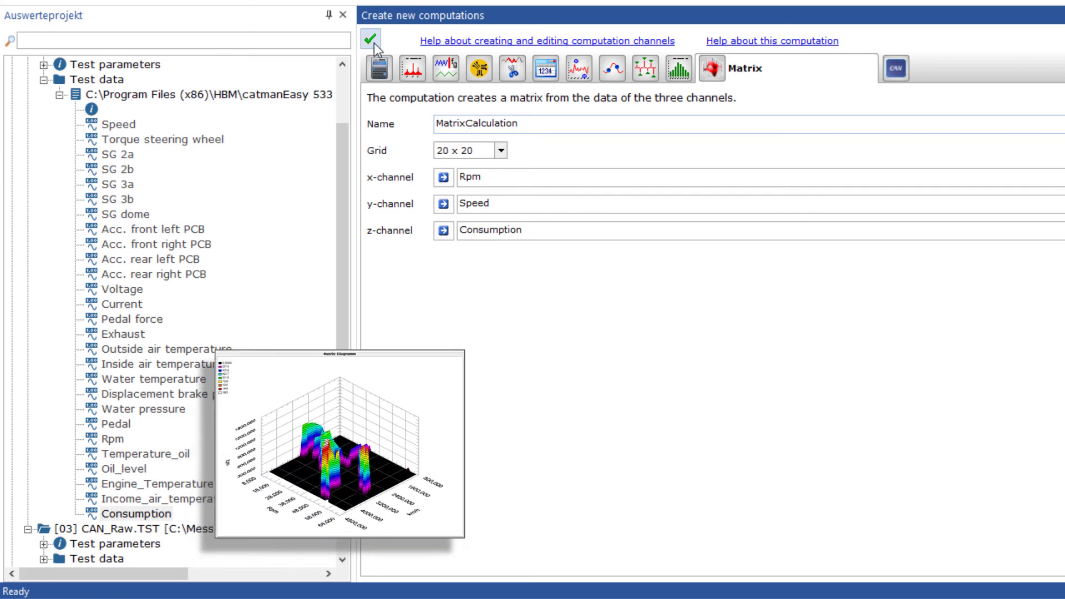
pyautogui.click(374, 42)
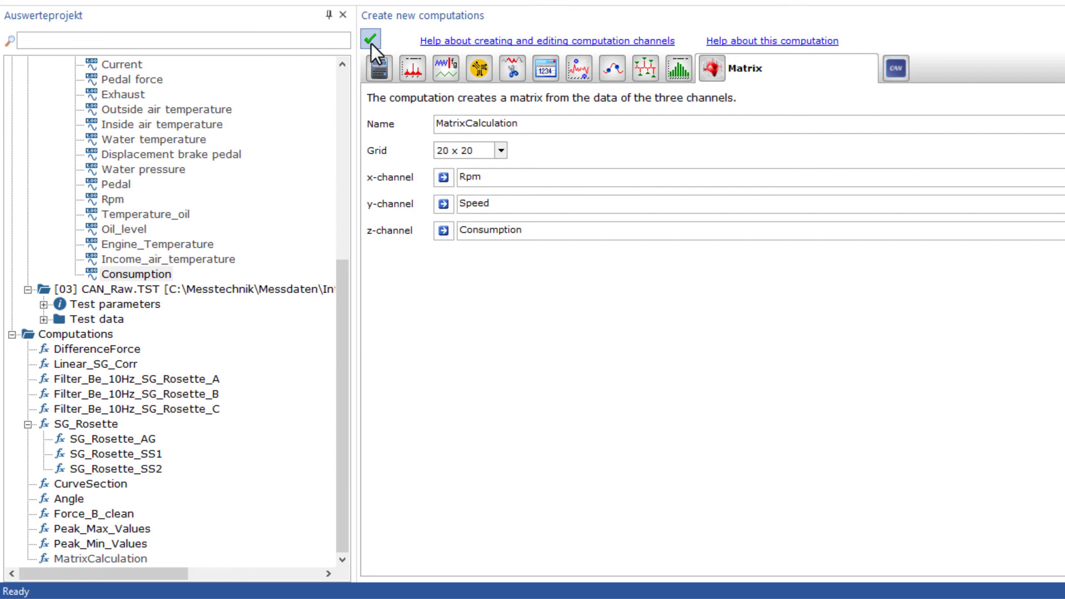
# Set MX471_0_CANRaw_1 from the CAN_Raw test data as the CAN raw channel
pyautogui.click(896, 71)
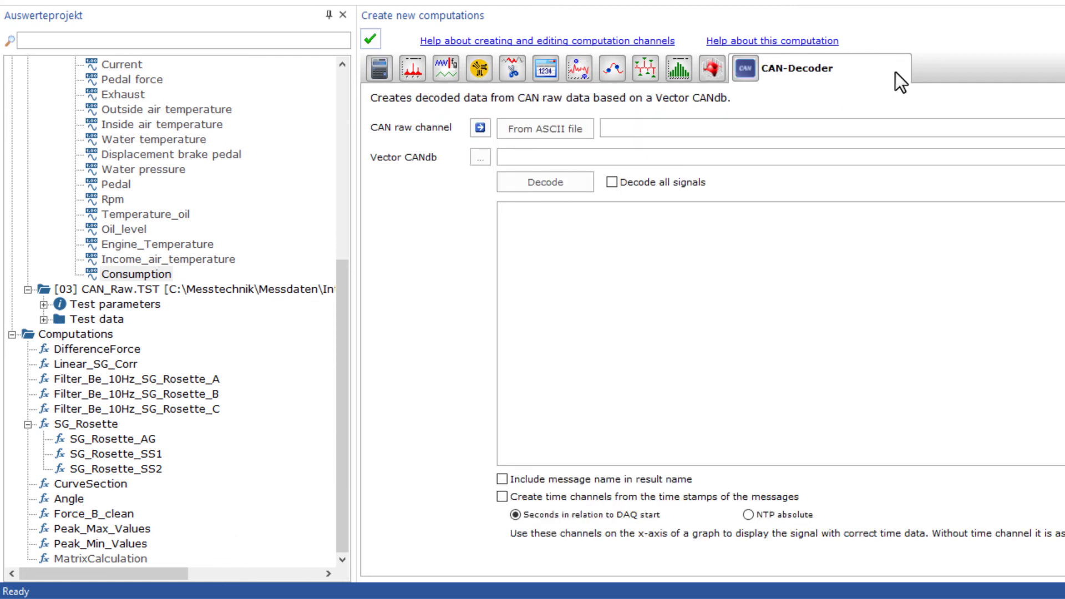
pyautogui.click(44, 320)
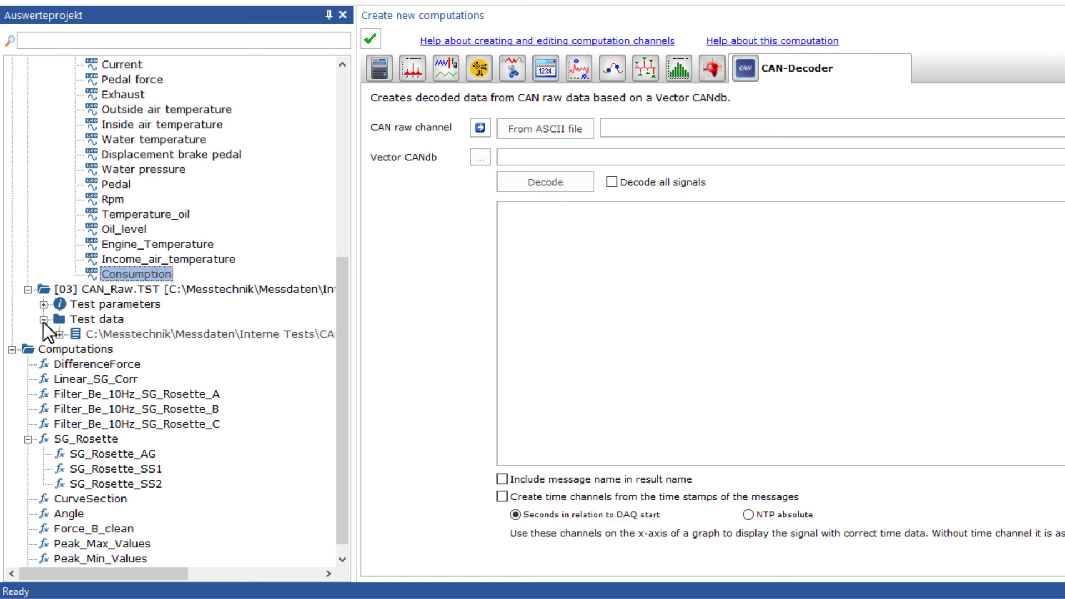
pyautogui.click(60, 334)
pyautogui.scroll(-4, 122, 406)
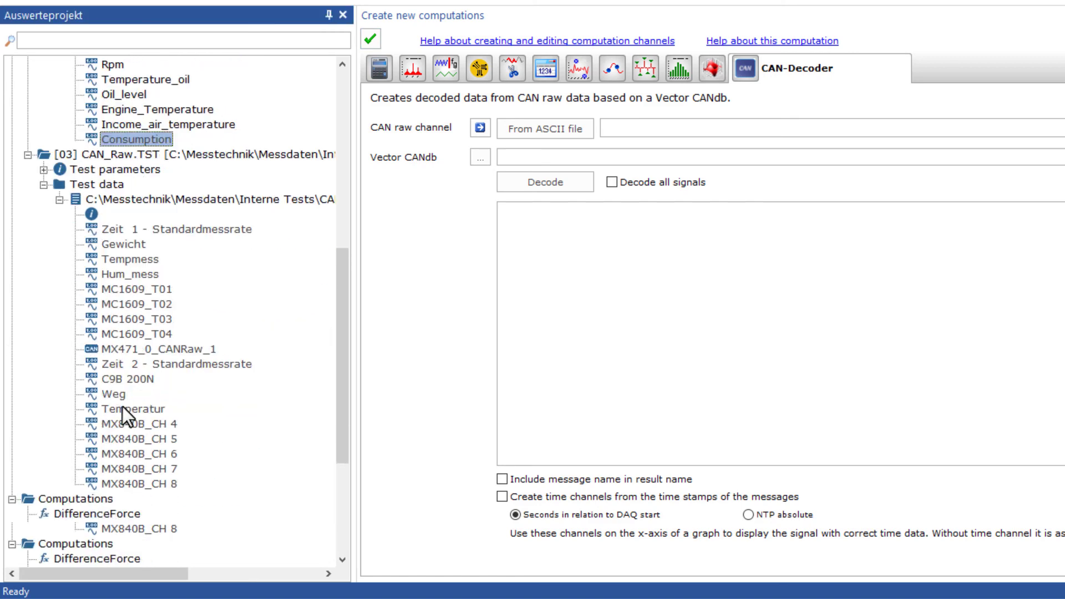
pyautogui.moveTo(158, 305); pyautogui.dragTo(601, 139)
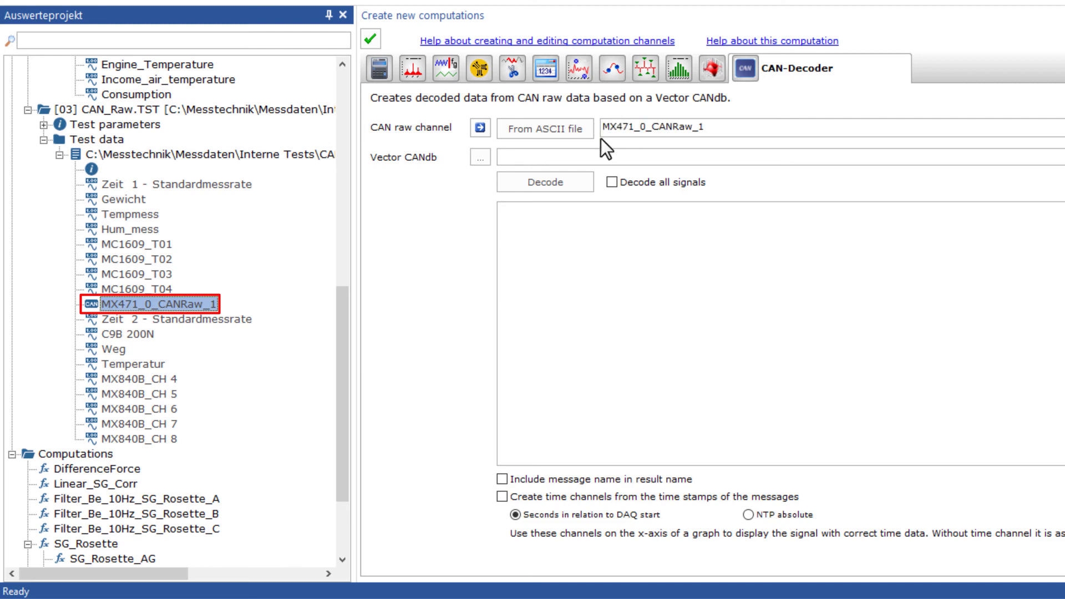
# Load Meine_CAN_Sensoren.dbc as the CAN database, decode all signals and create the channels
pyautogui.click(481, 158)
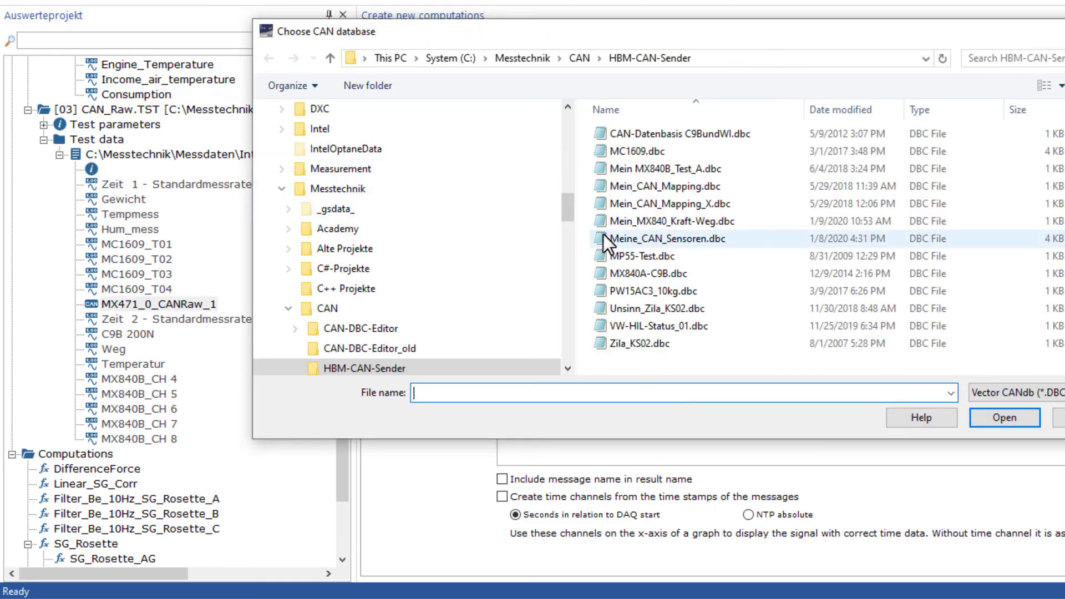
pyautogui.doubleClick(603, 235)
pyautogui.click(612, 182)
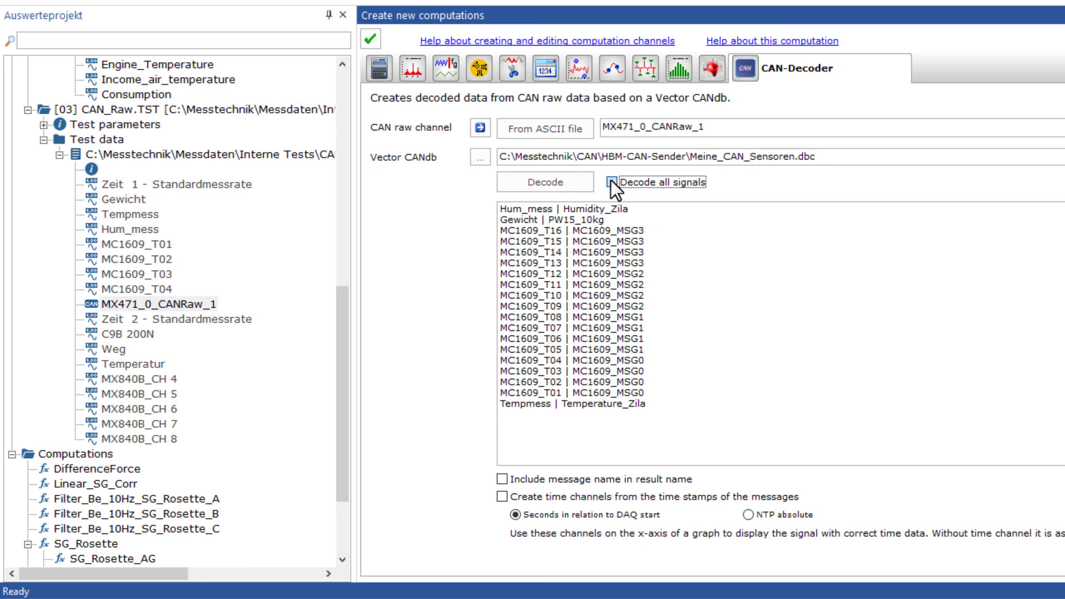
pyautogui.click(378, 72)
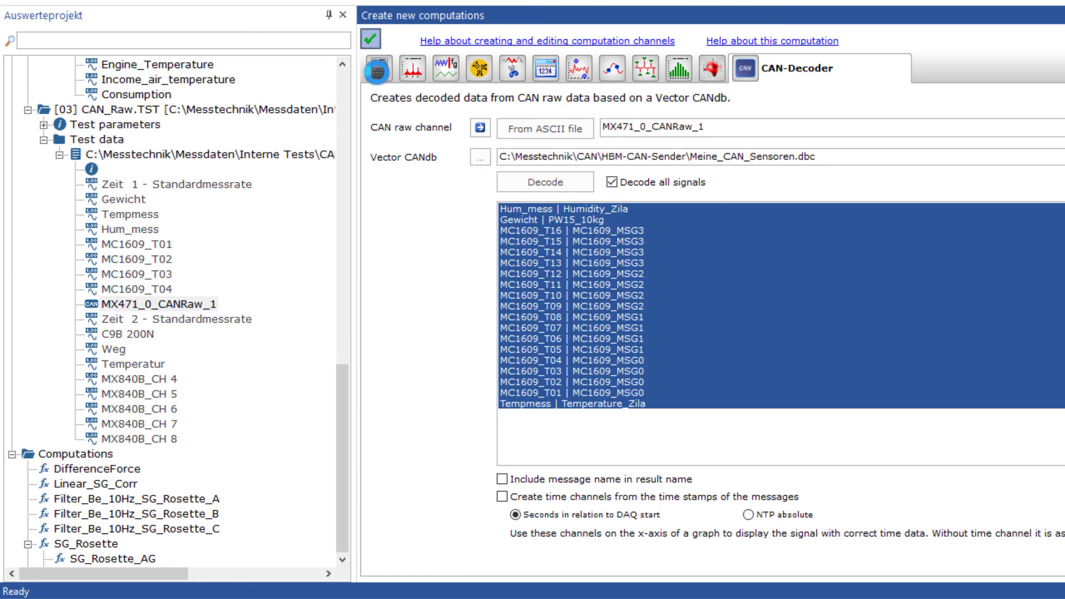